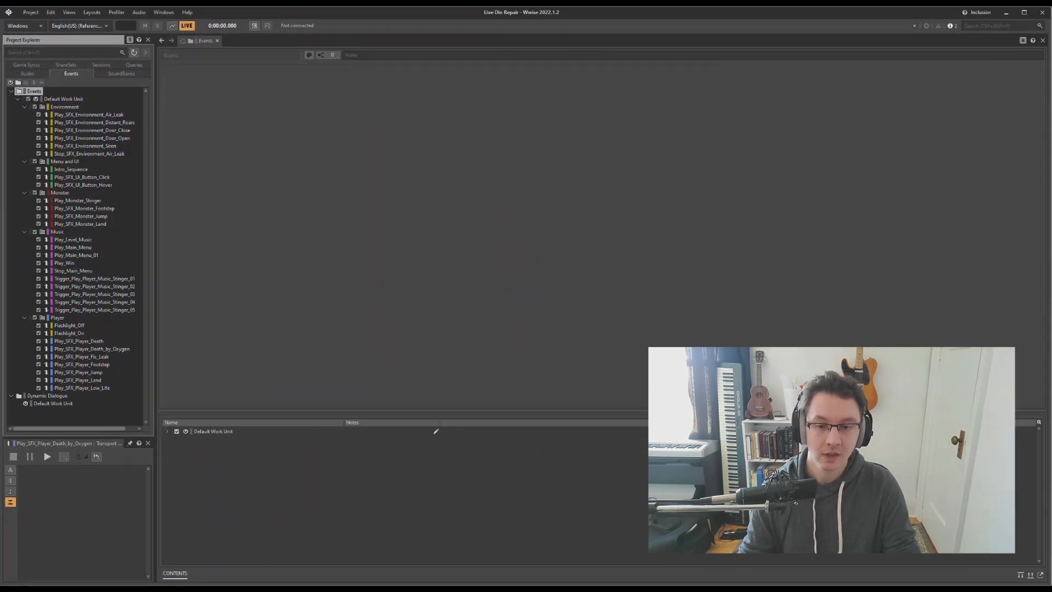
Step: Switch to Unity, select the Player object and open the script of its Player Sounds component for editing
key("alt+Tab")
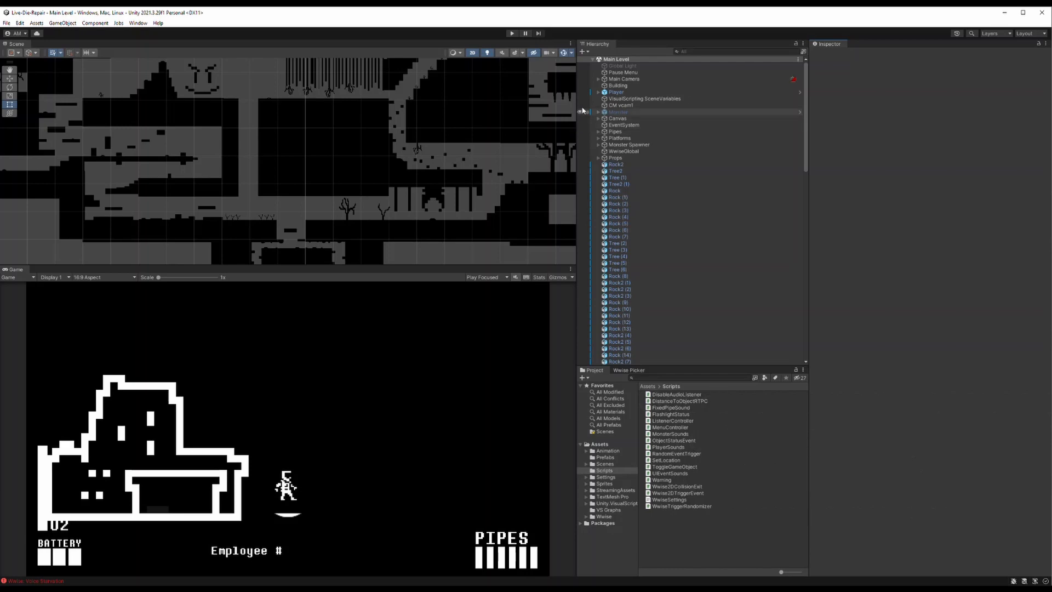
left_click(613, 92)
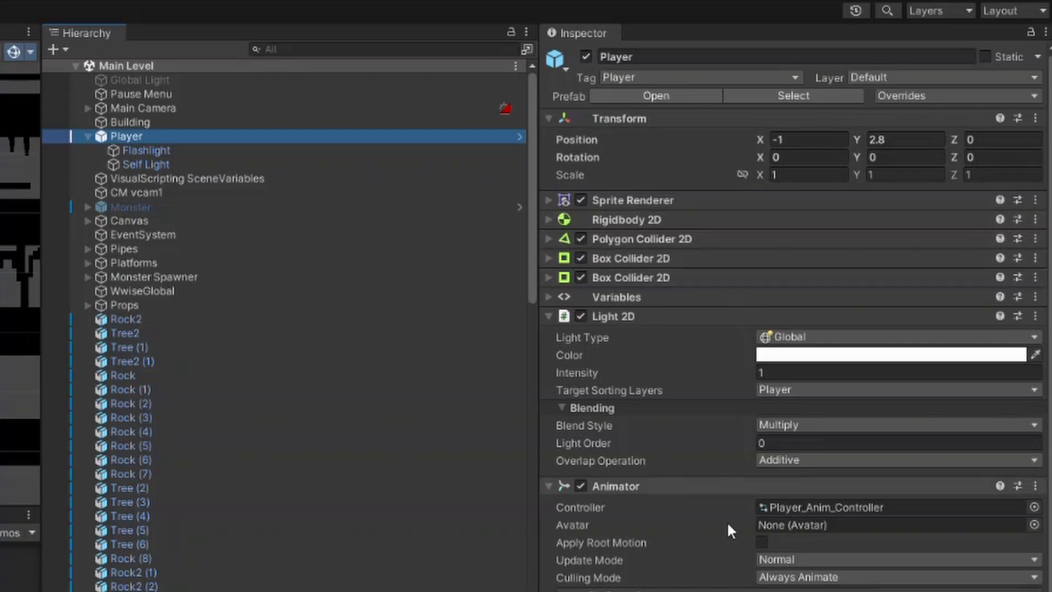
scroll(727, 521, "down", 3)
scroll(727, 521, "down", 6)
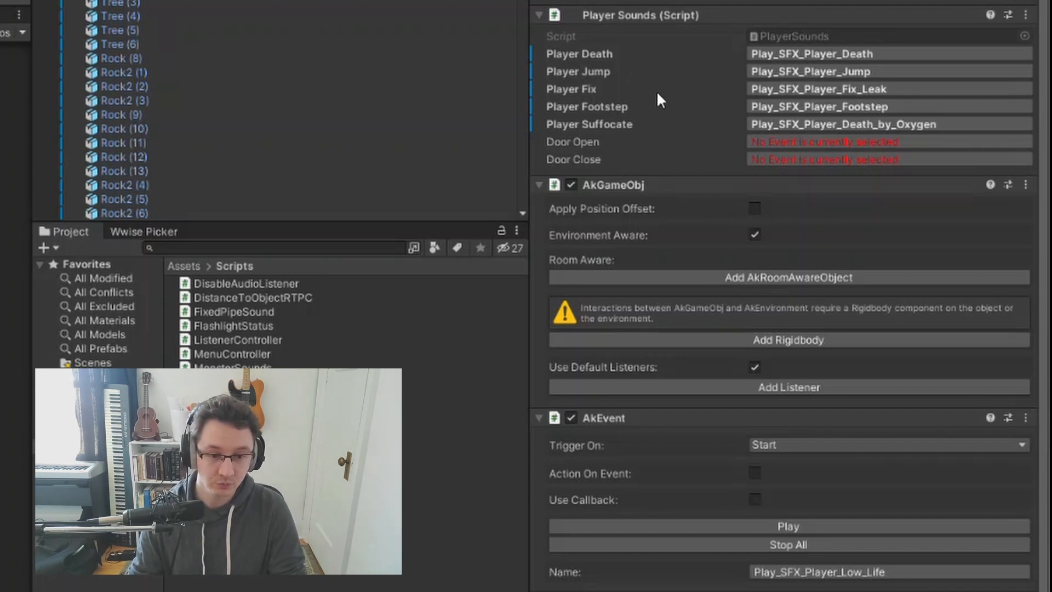
double_click(773, 35)
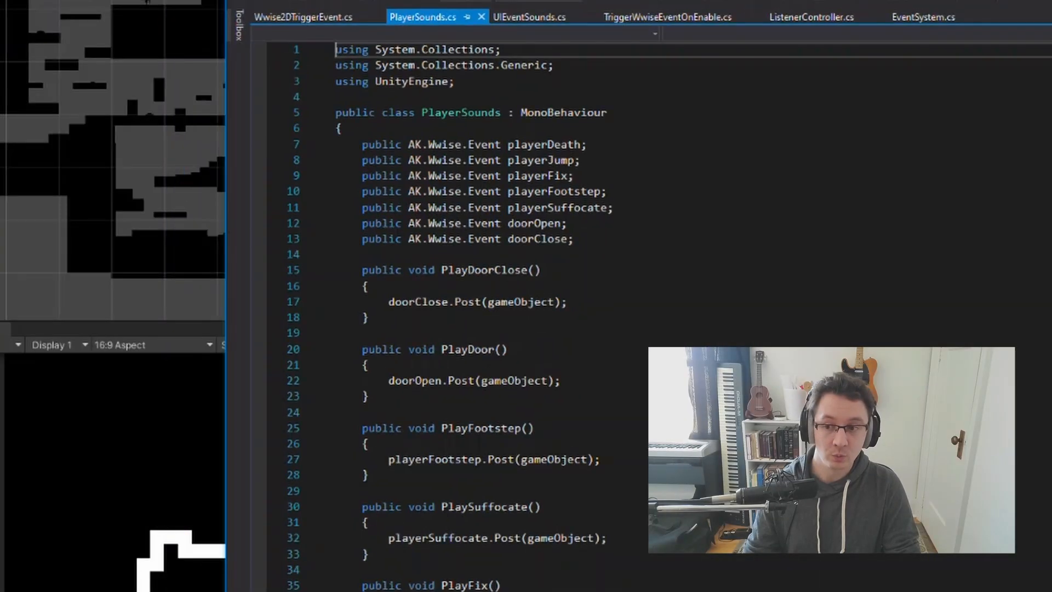
Step: Examine the Wwise event variables and the play methods declared in the PlayerSounds class
scroll(576, 302, "up", 5)
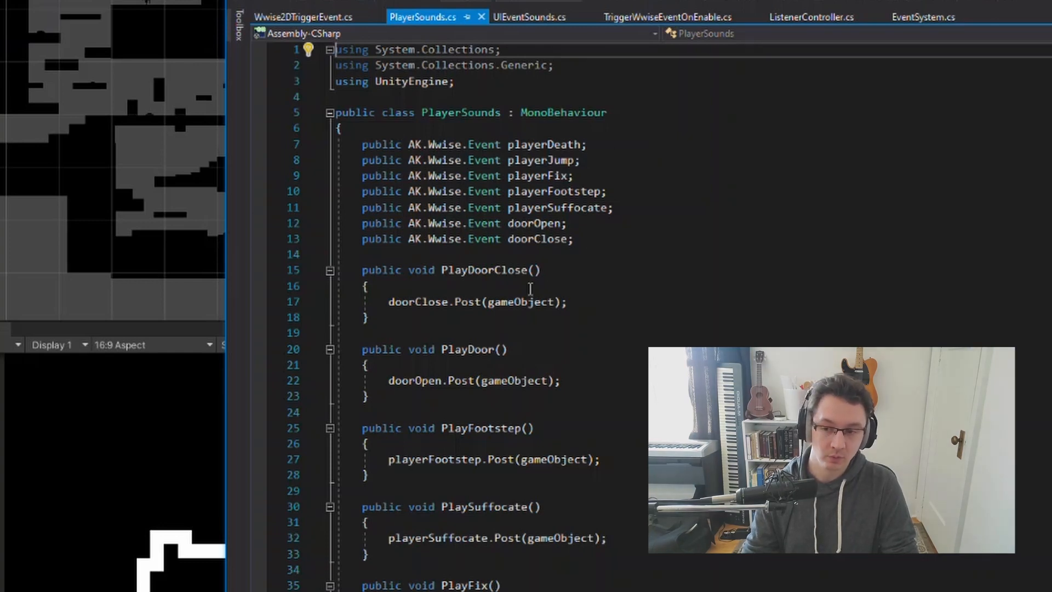
left_click(441, 298)
scroll(709, 326, "down", 1)
left_click(718, 316)
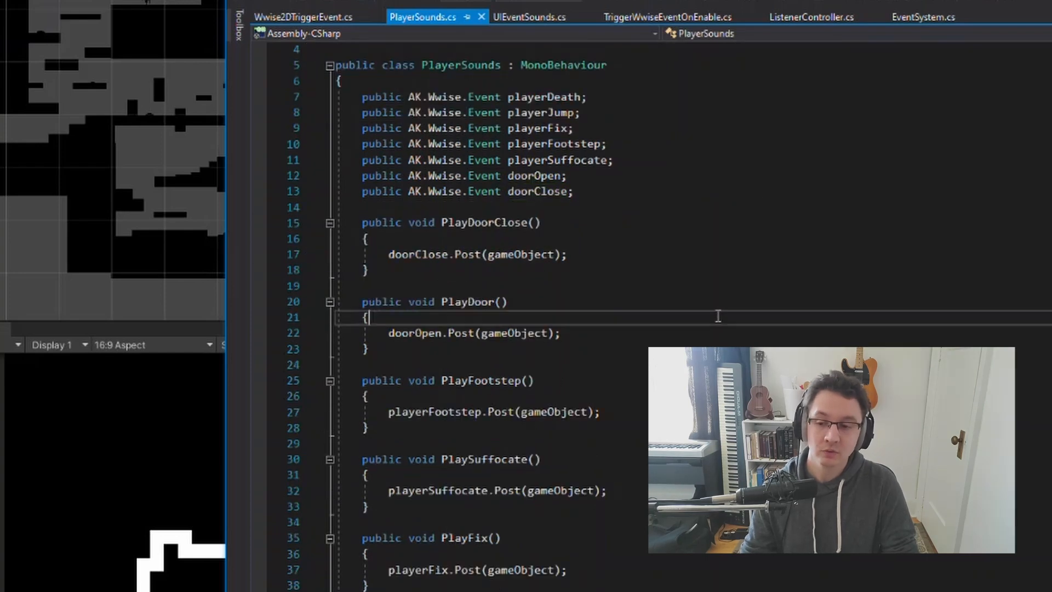
scroll(718, 316, "up", 1)
scroll(717, 314, "down", 1)
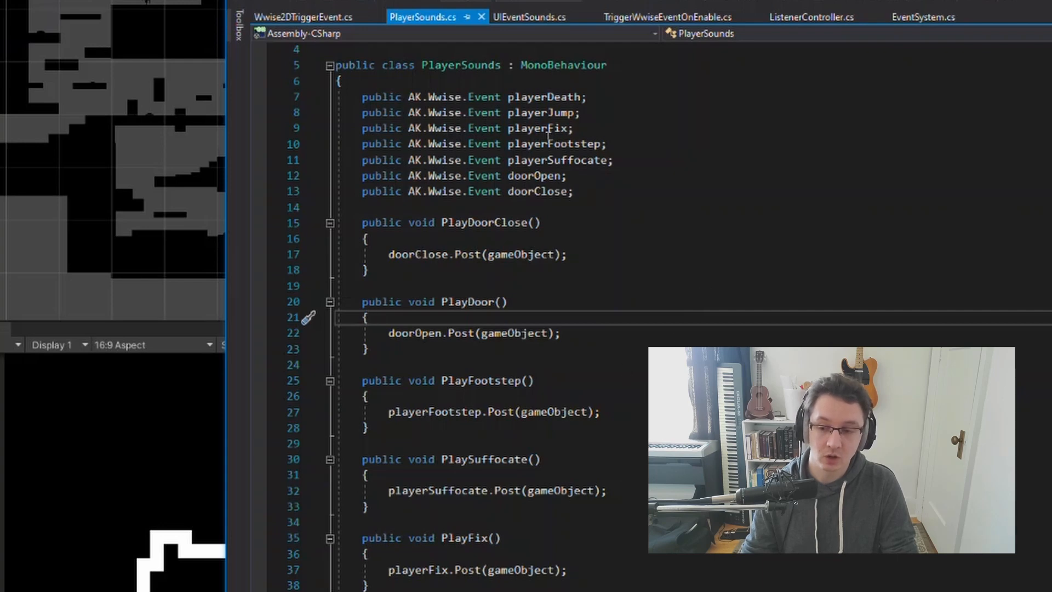
scroll(545, 470, "down", 2)
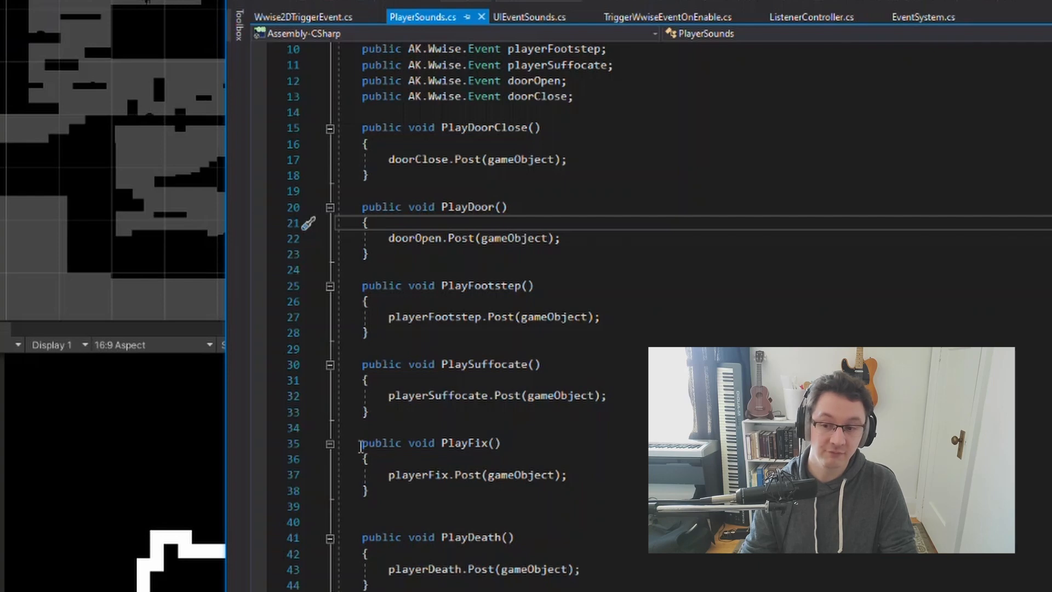
Step: Highlight the PlayFix() method and its playerFix.Post call, comparing them with the event declarations above
left_click_drag(357, 442, 500, 442)
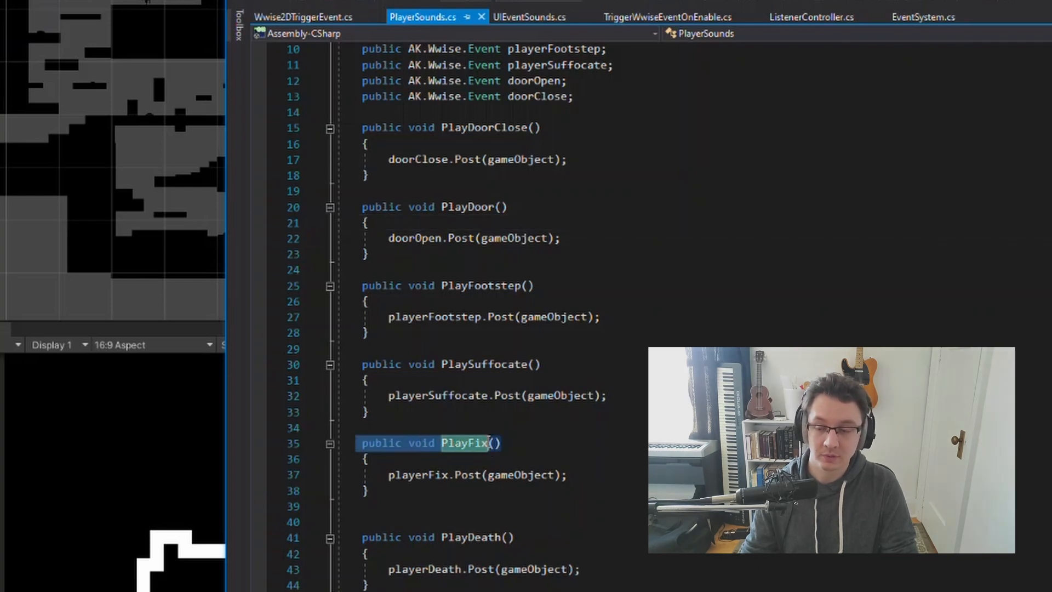
scroll(562, 246, "up", 2)
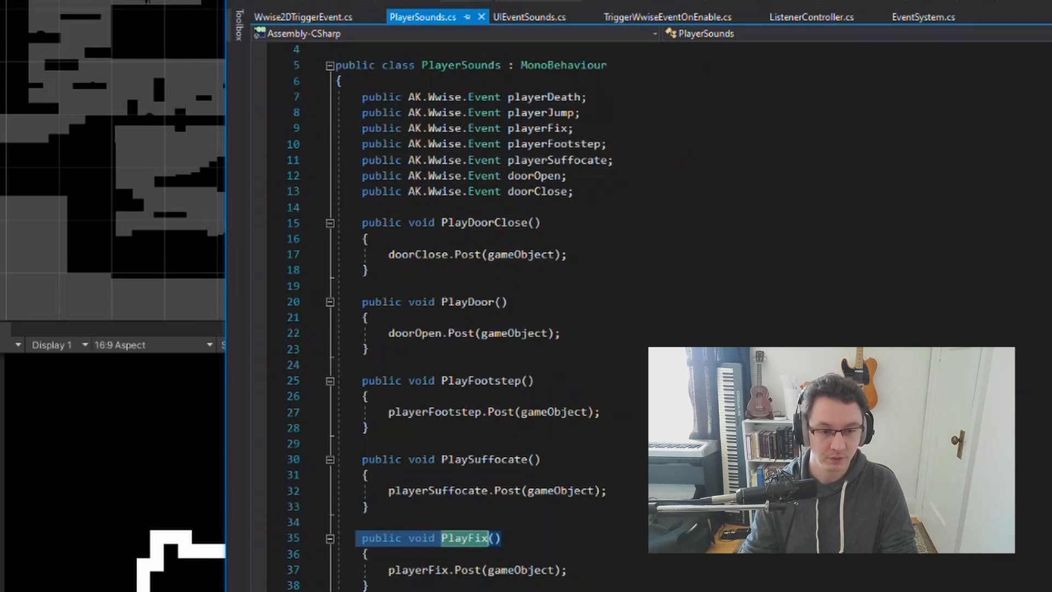
scroll(597, 405, "down", 2)
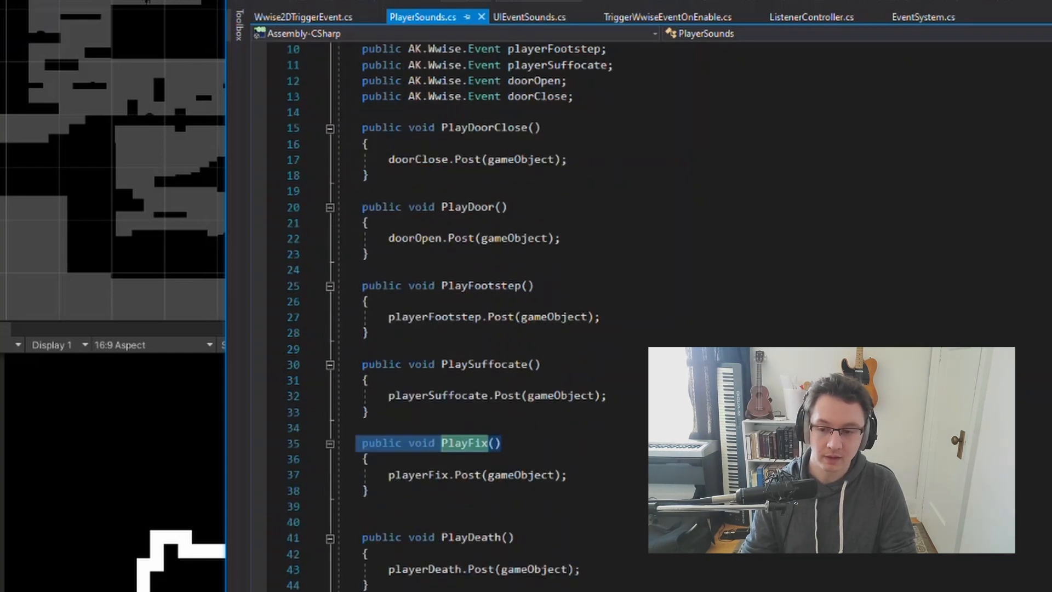
left_click_drag(388, 474, 528, 474)
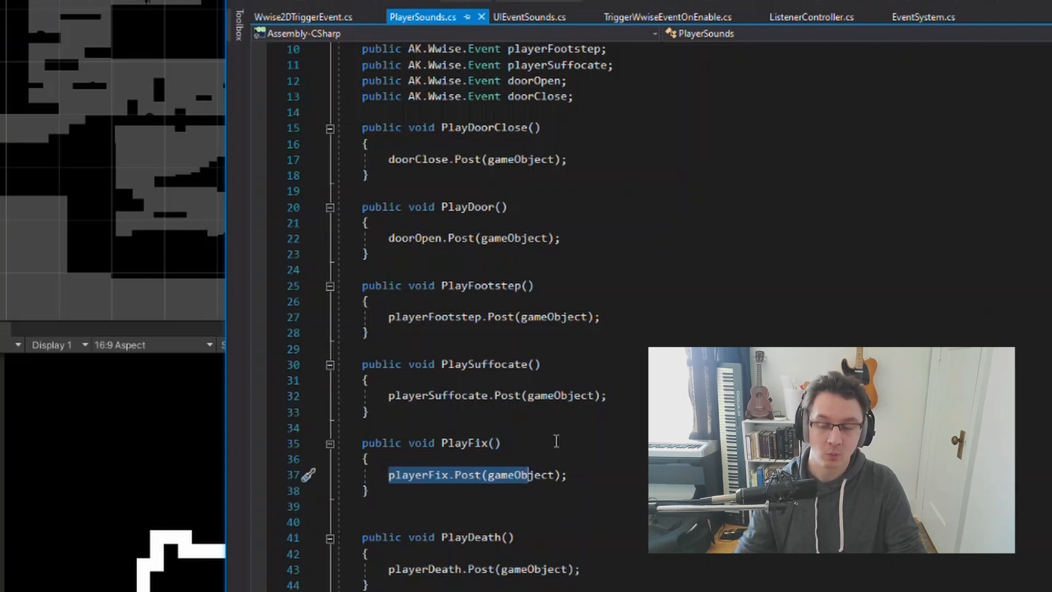
left_click_drag(437, 443, 525, 443)
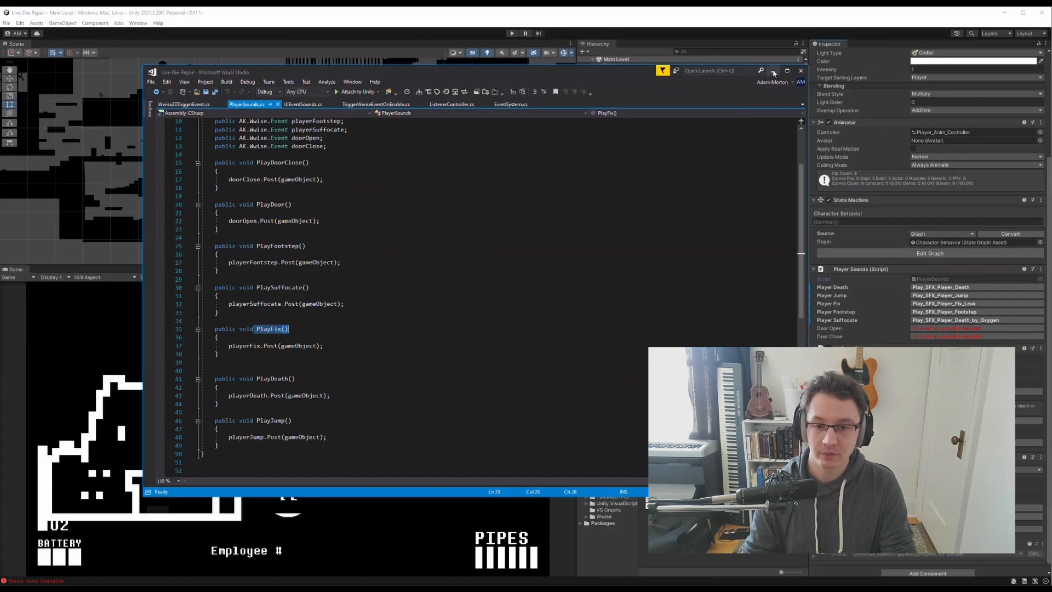
Step: Return to Unity, open the Animation window for the Player and show its Repair clip
left_click(774, 72)
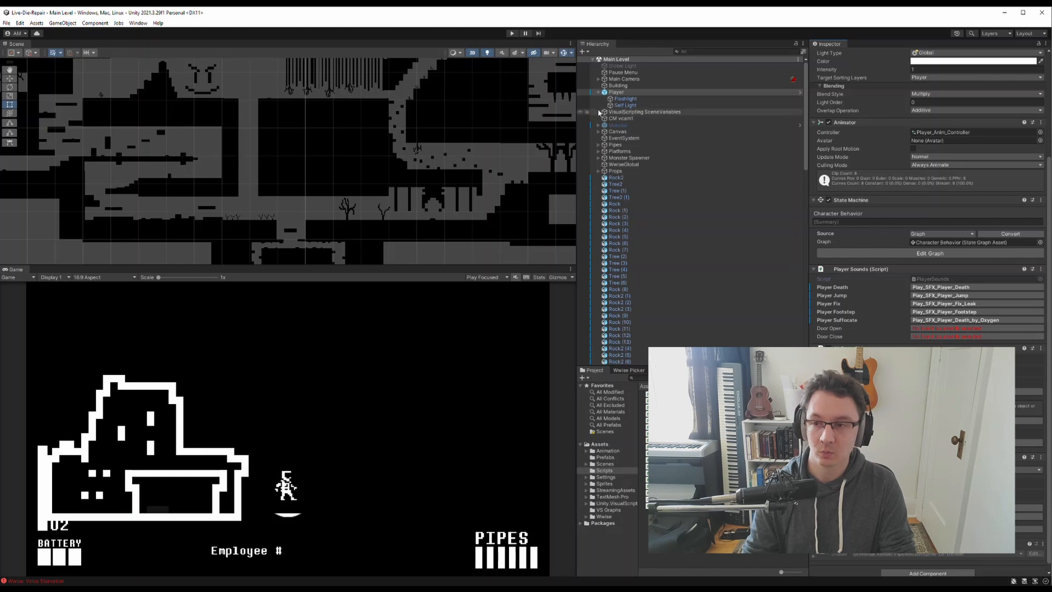
key("ctrl+6")
left_click_drag(852, 164, 133, 119)
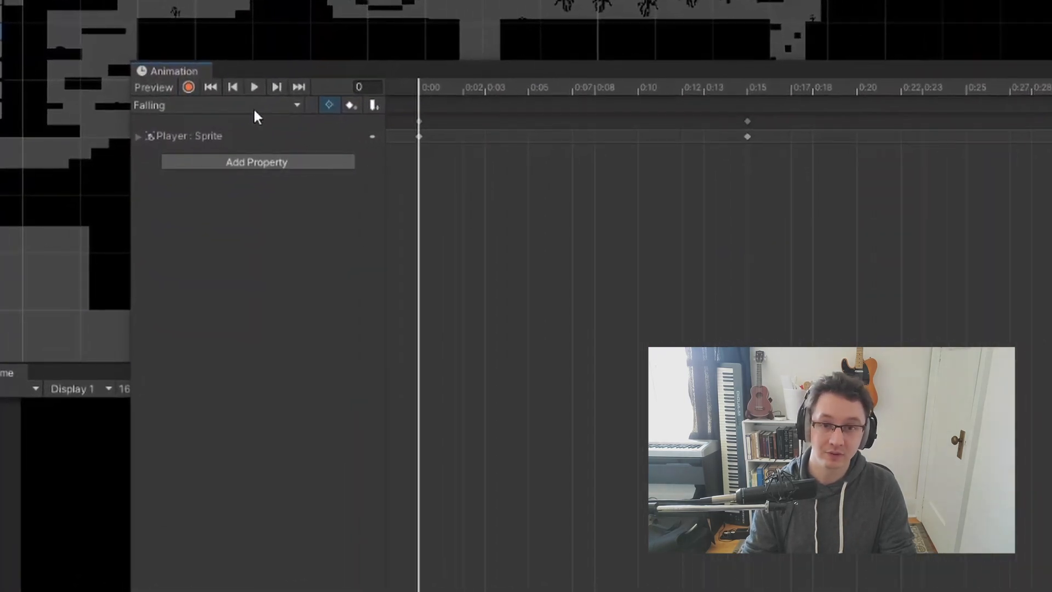
left_click(253, 107)
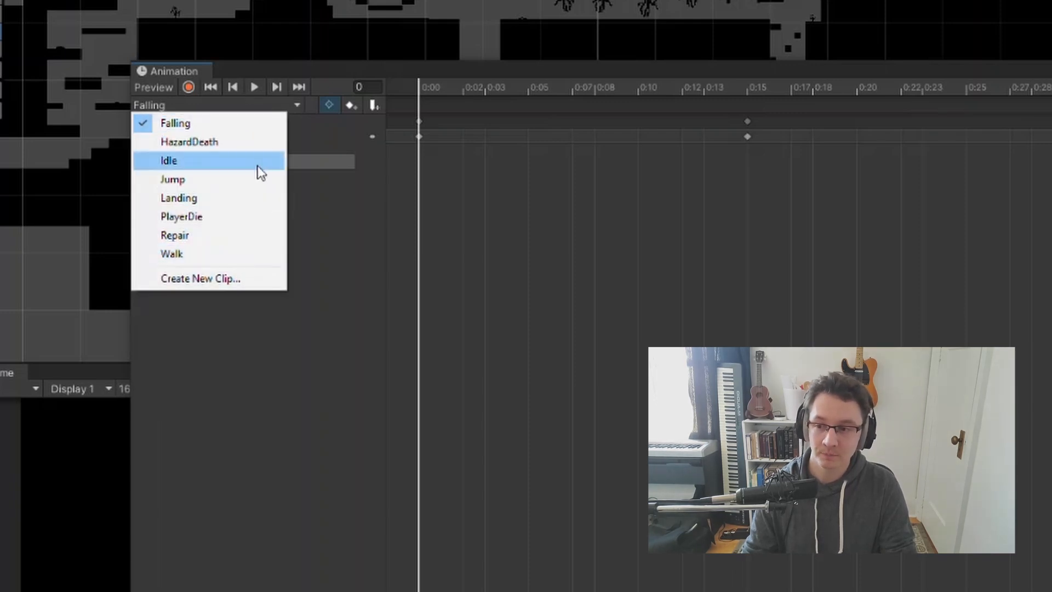
left_click(224, 234)
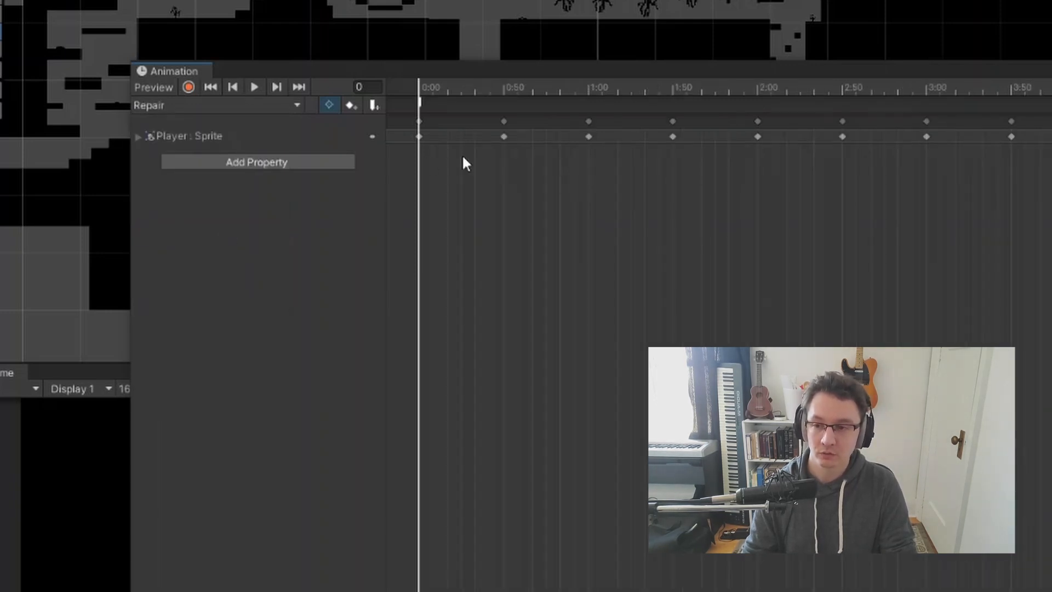
Step: Move the Animation window aside, bring the Player close up in the Scene view and play the Repair animation
left_click_drag(425, 75, 1051, 124)
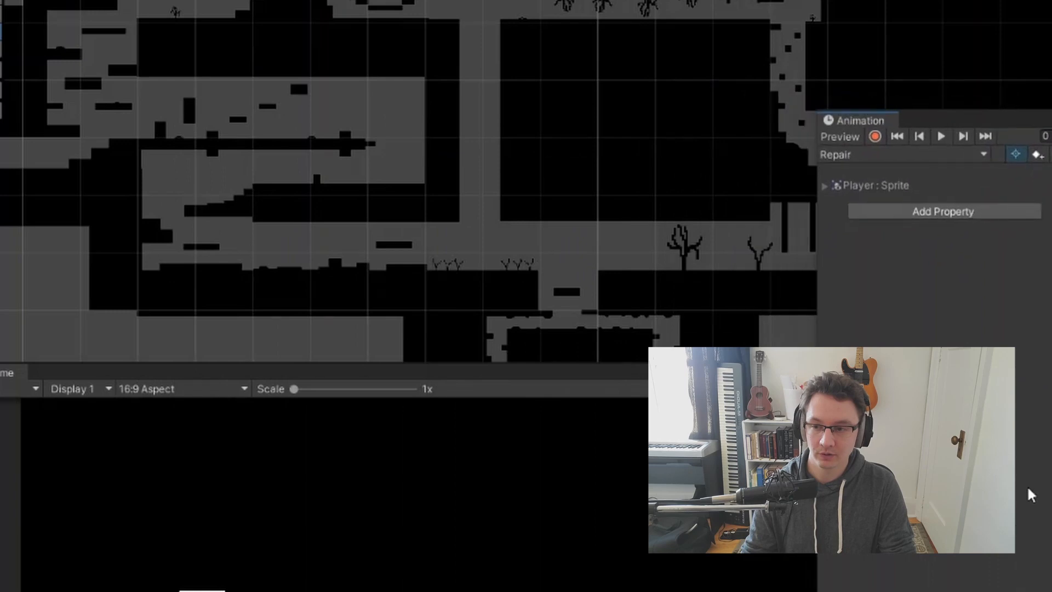
left_click_drag(97, 47, 365, 314)
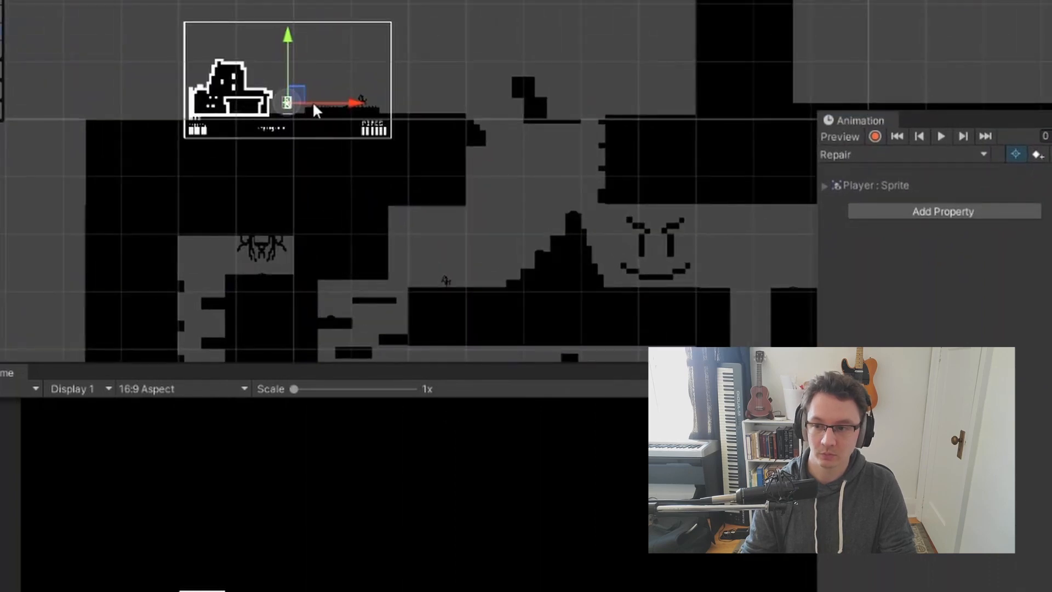
scroll(281, 101, "up", 10)
scroll(267, 97, "up", 3)
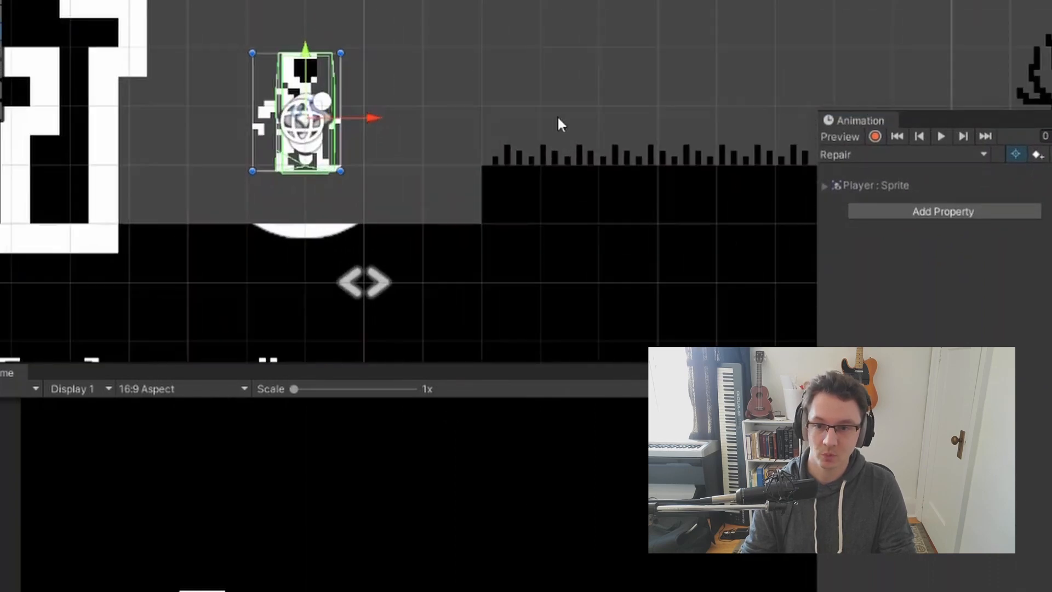
left_click(941, 137)
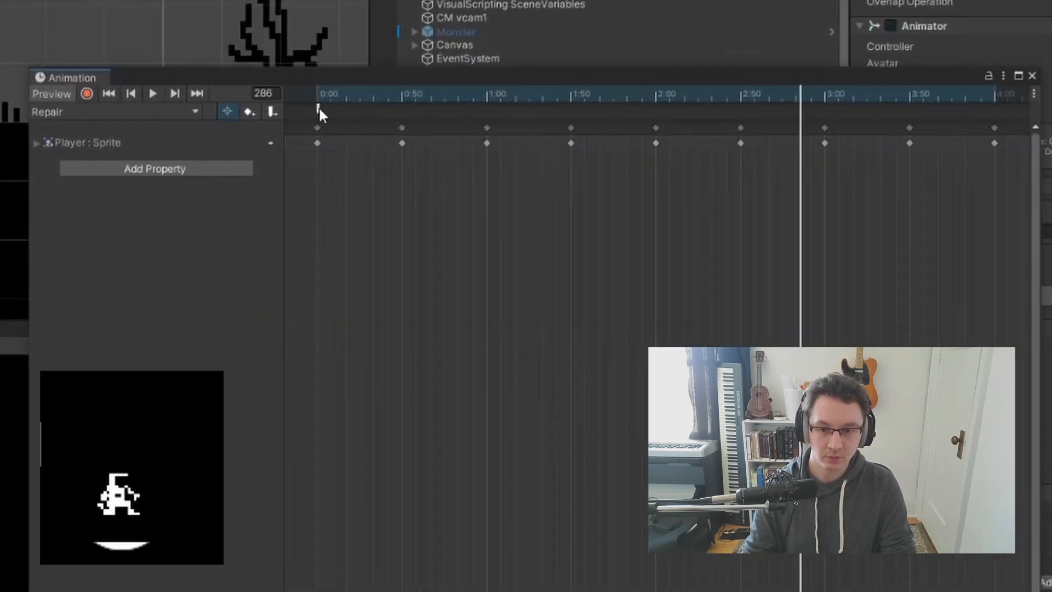
Step: Select the animation event at the start of the Repair clip and inspect the PlayerSounds methods available as its function
left_click(318, 108)
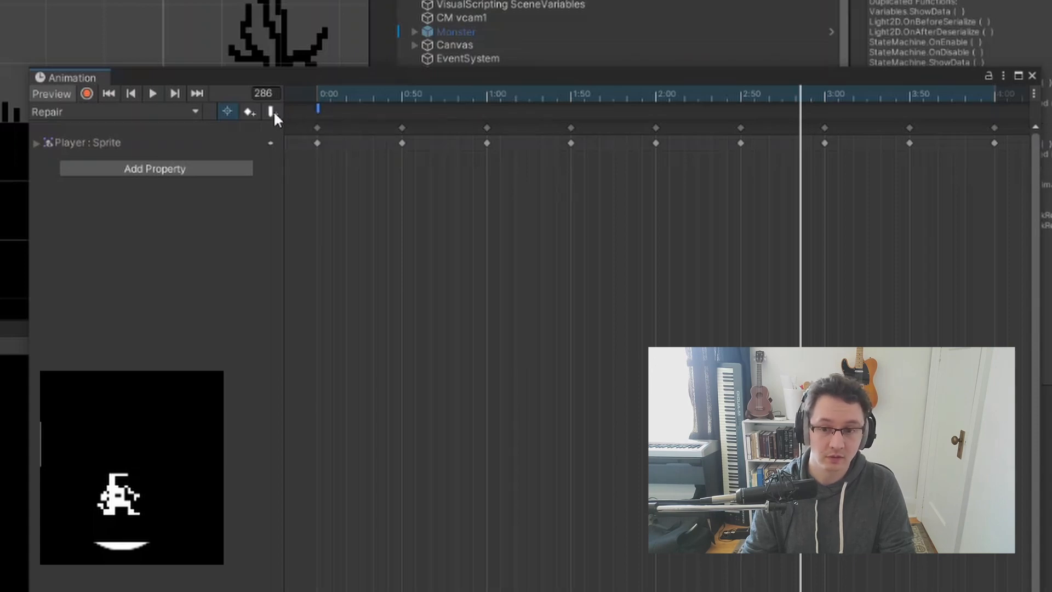
mouse_move(324, 108)
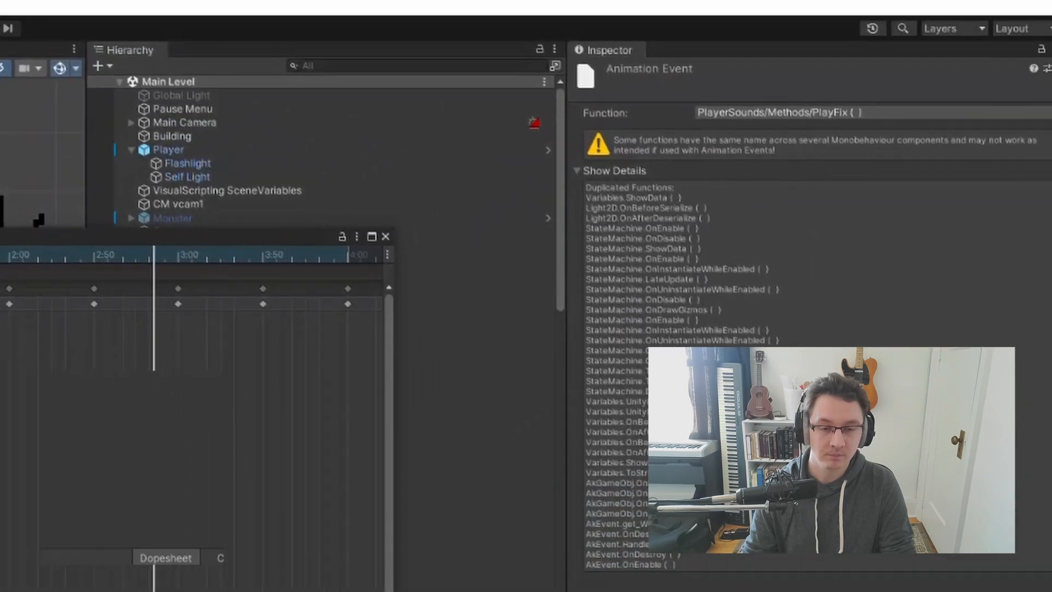
left_click(749, 125)
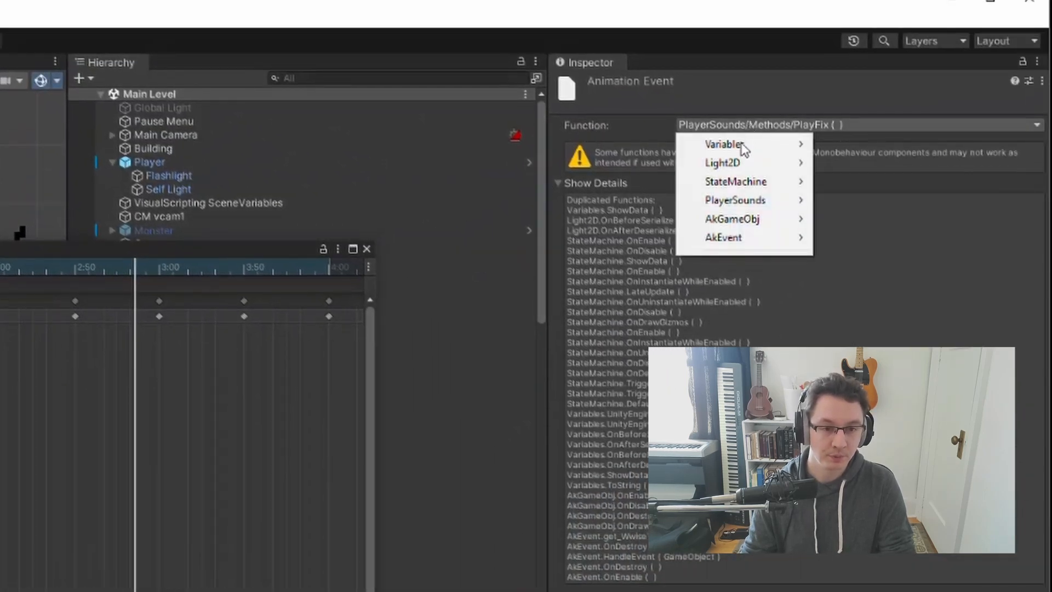
mouse_move(744, 207)
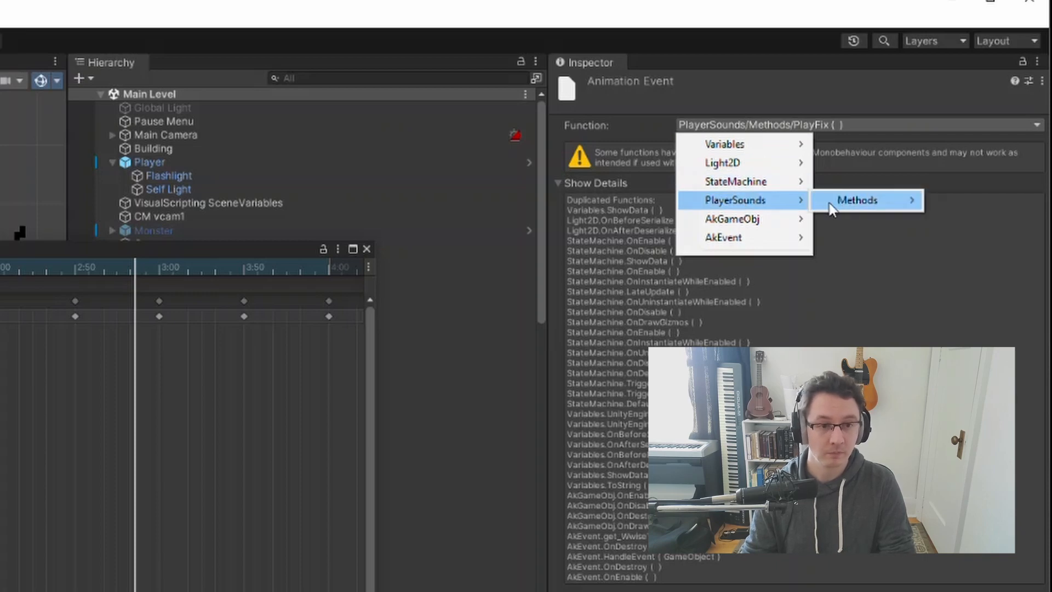
mouse_move(860, 207)
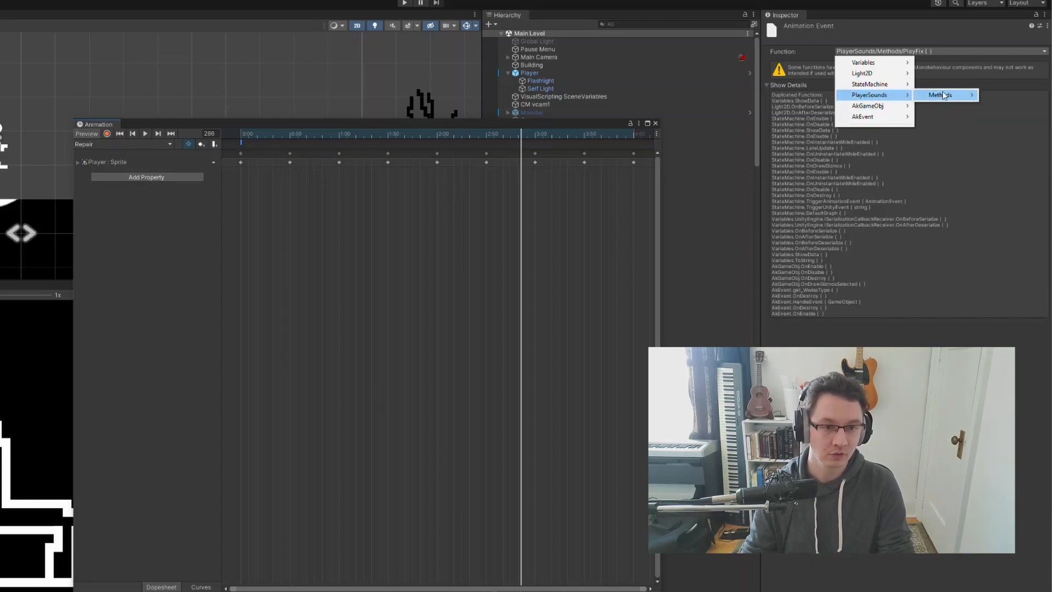
mouse_move(942, 96)
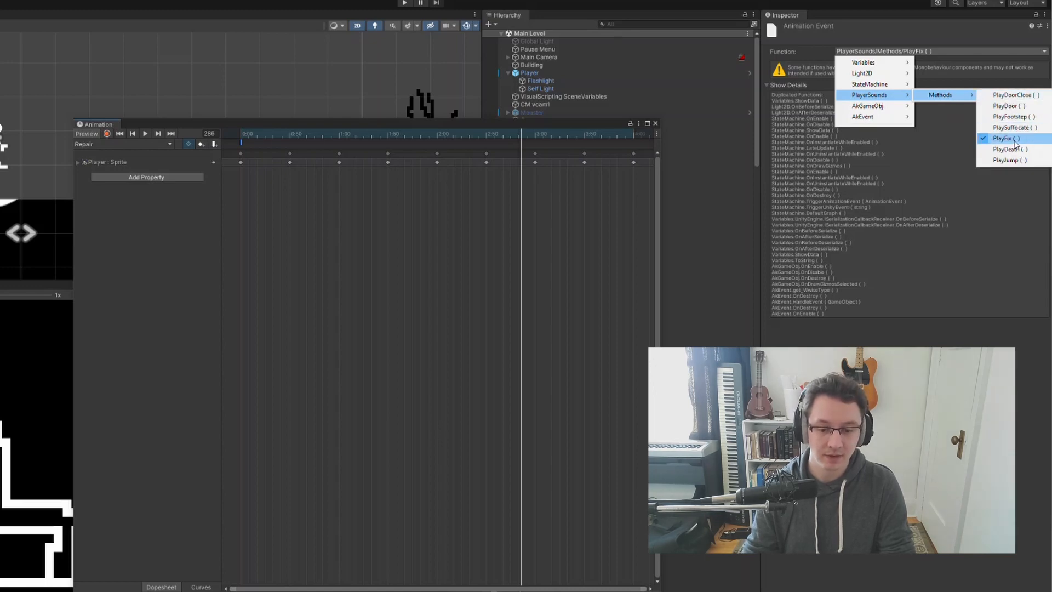
Step: Switch to Visual Studio, review the playerFix.Post call and the playerFix event declaration, and return to Unity
key("alt+Tab")
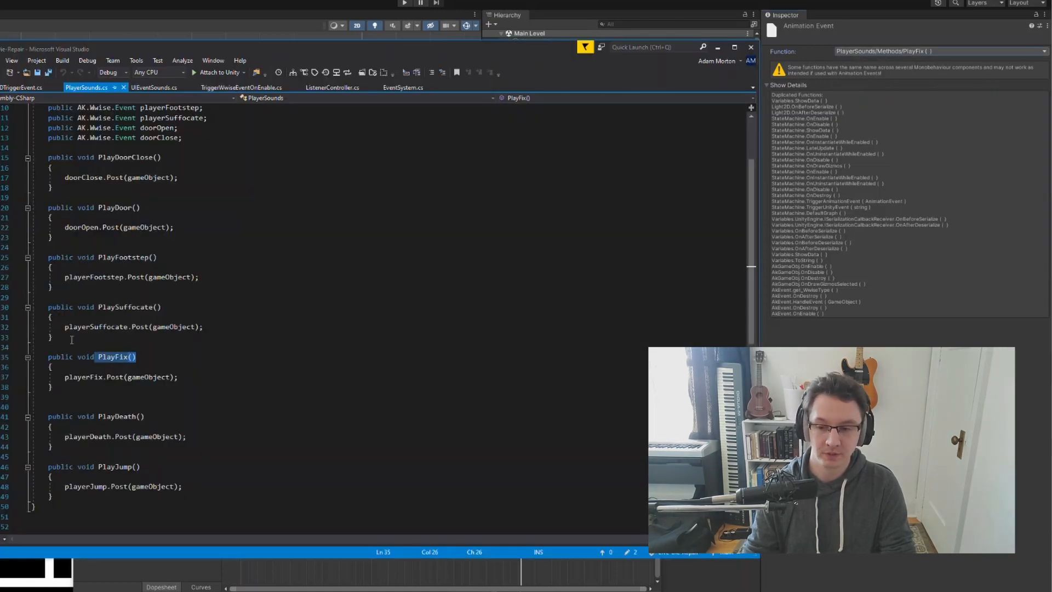
left_click_drag(65, 377, 125, 377)
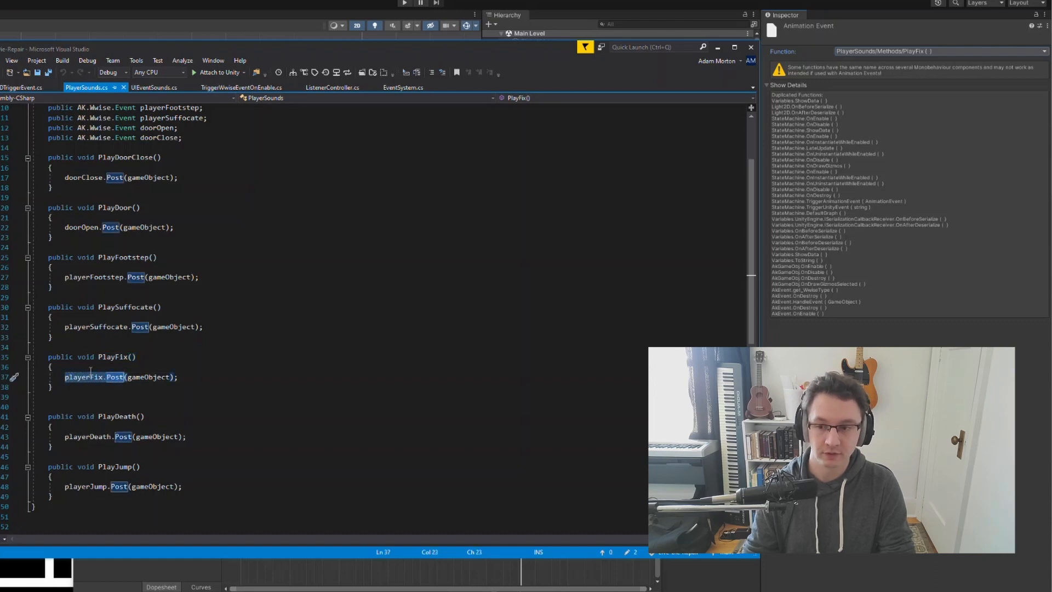
scroll(138, 242, "up", 3)
left_click(118, 194)
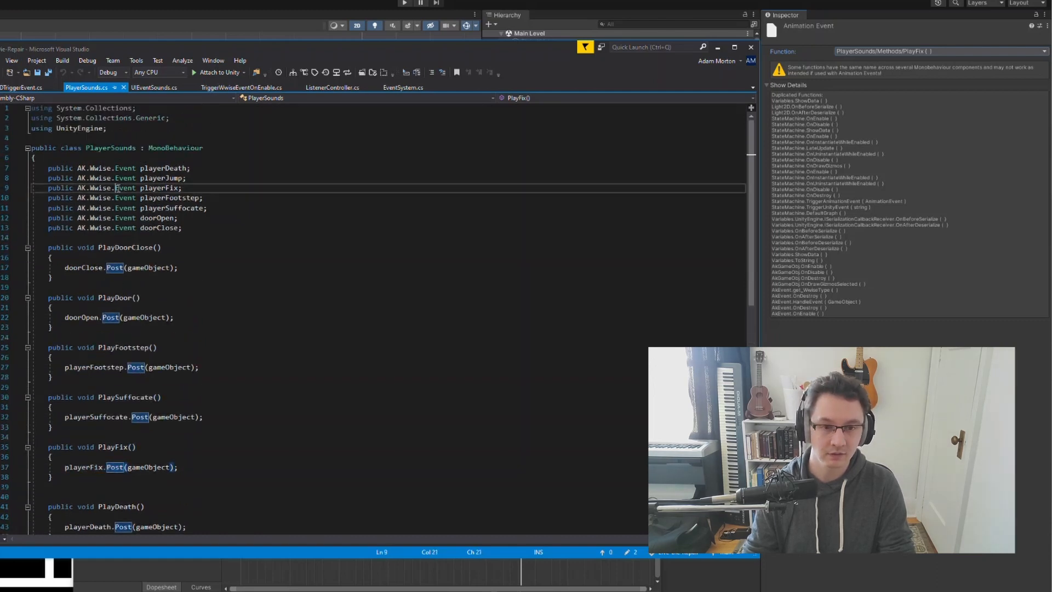
left_click(725, 2)
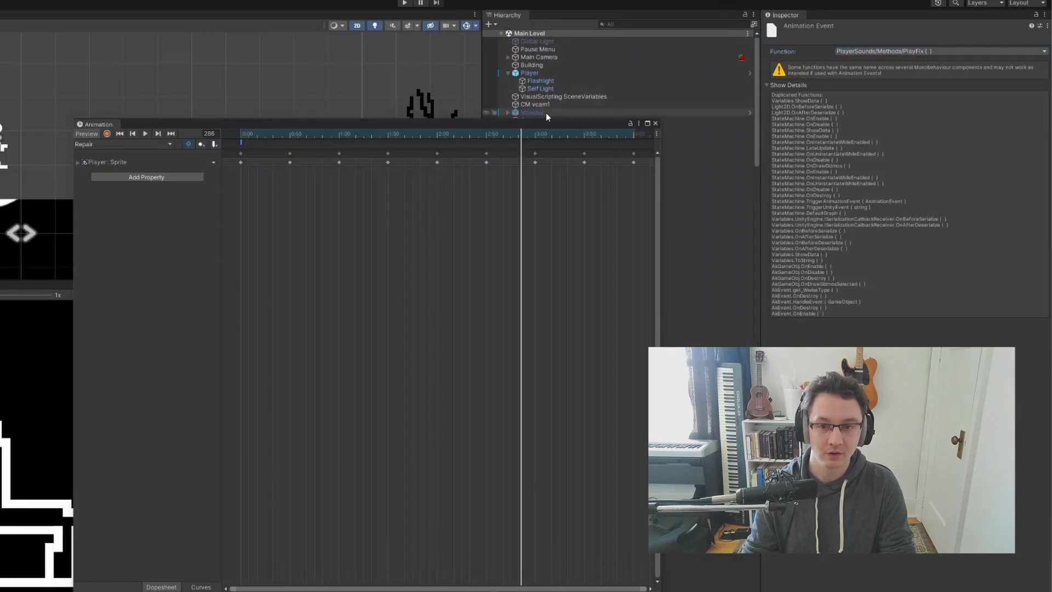
Step: Reselect the Player object, audition the Play_SFX_Player_Fix_Leak event in Wwise, and return to Unity
left_click(529, 73)
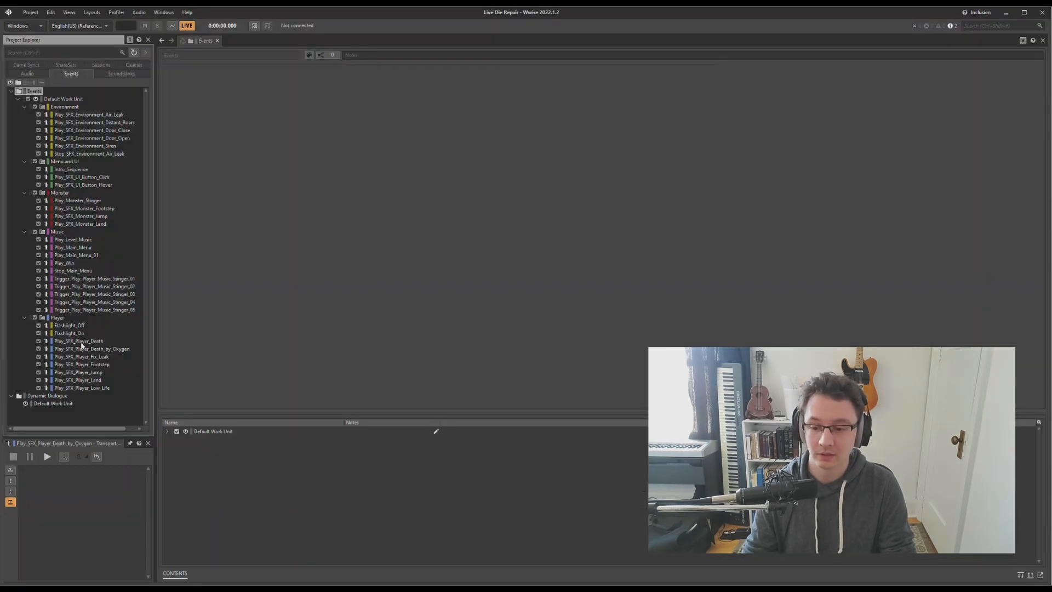
left_click(81, 357)
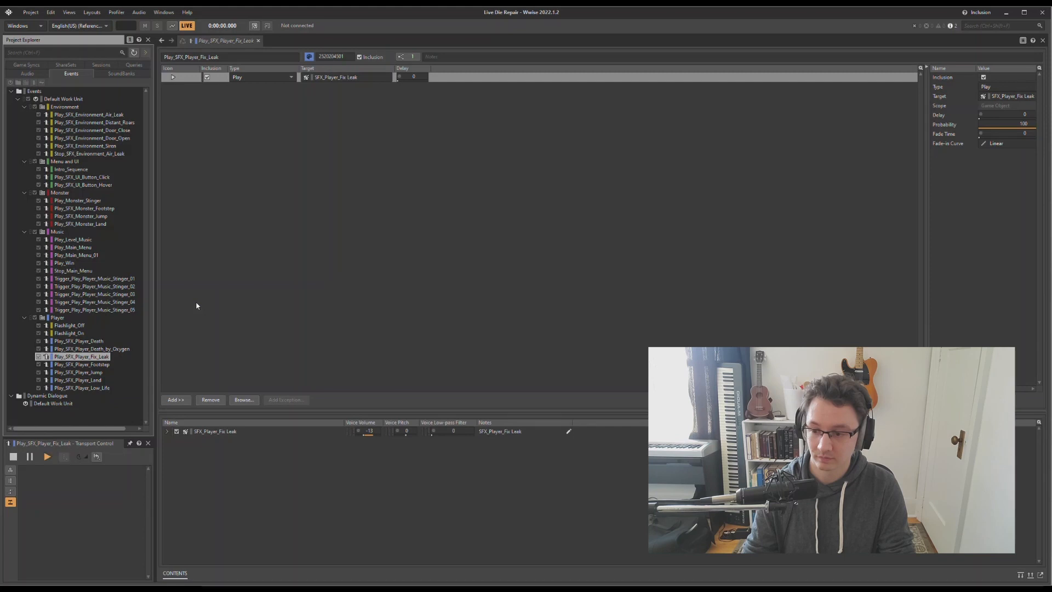
key("space")
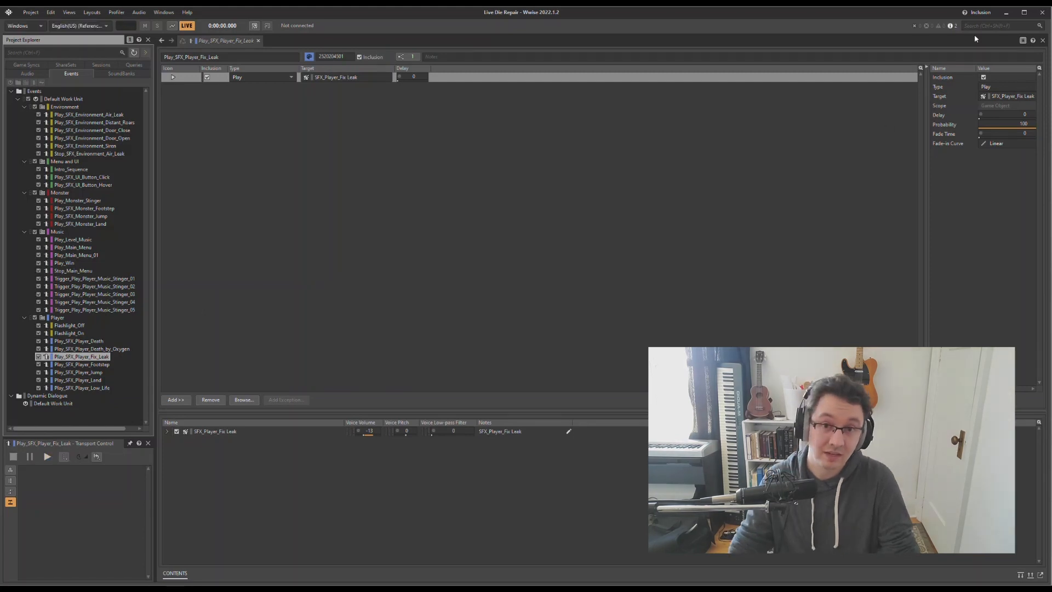
left_click(1005, 12)
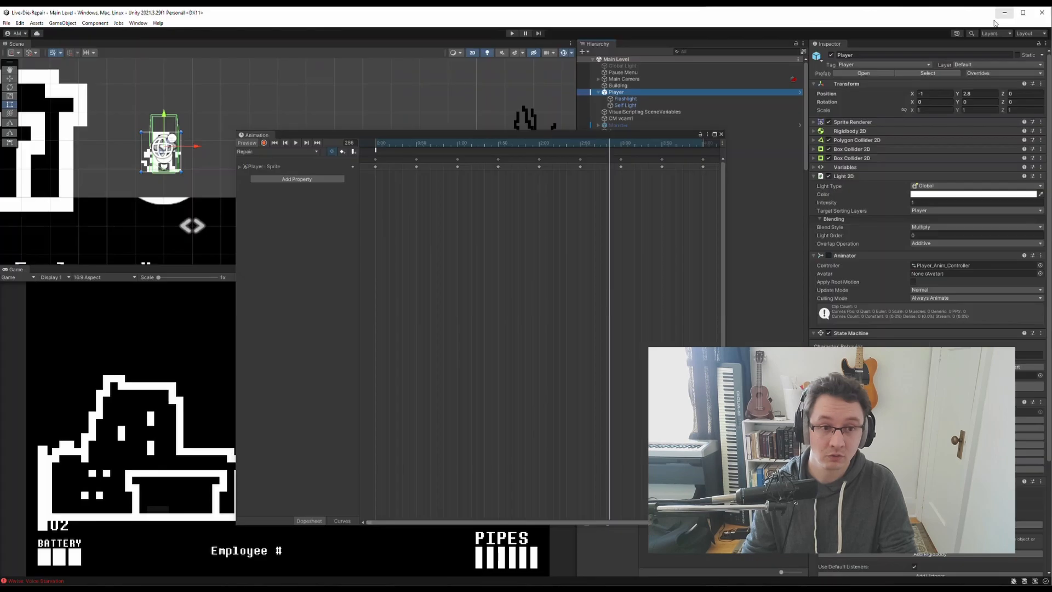
Step: Load the Player's Walk clip in the Animation window, step through its first keyframes and move the playhead to the first event at frame 15
left_click(302, 153)
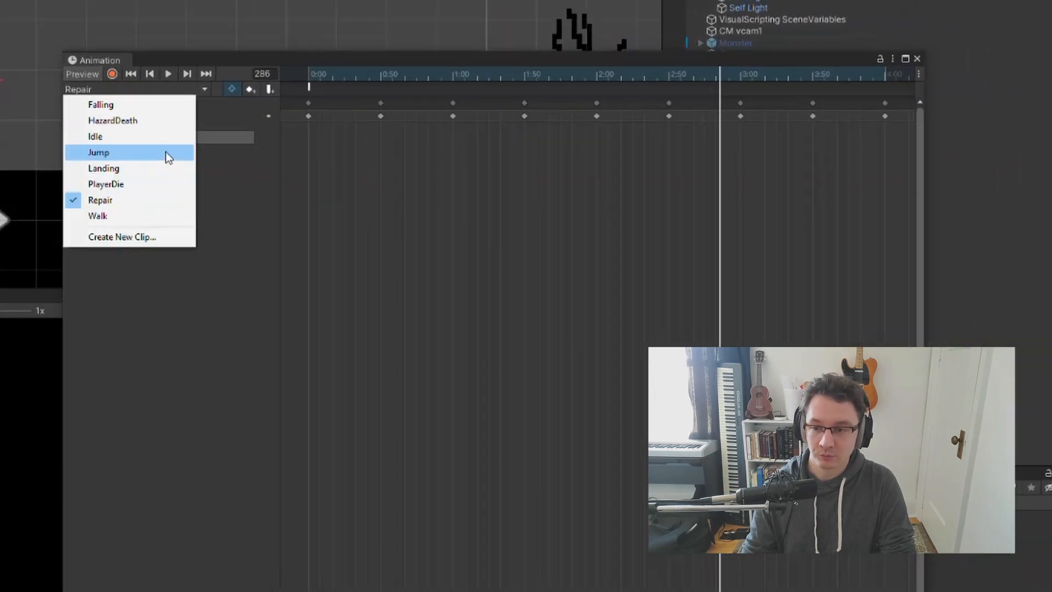
left_click(167, 216)
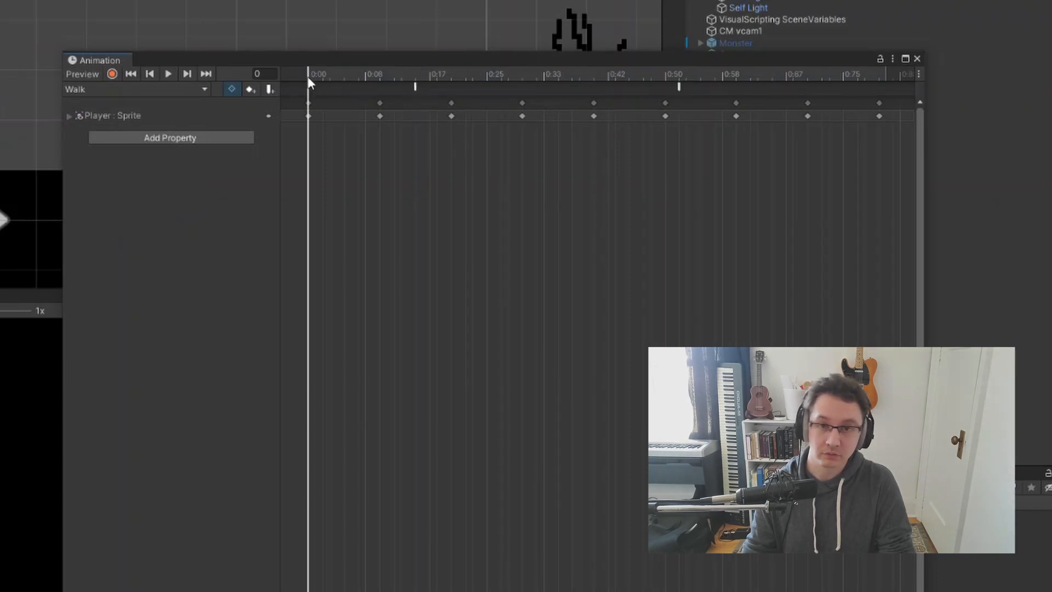
left_click(191, 74)
left_click(188, 74)
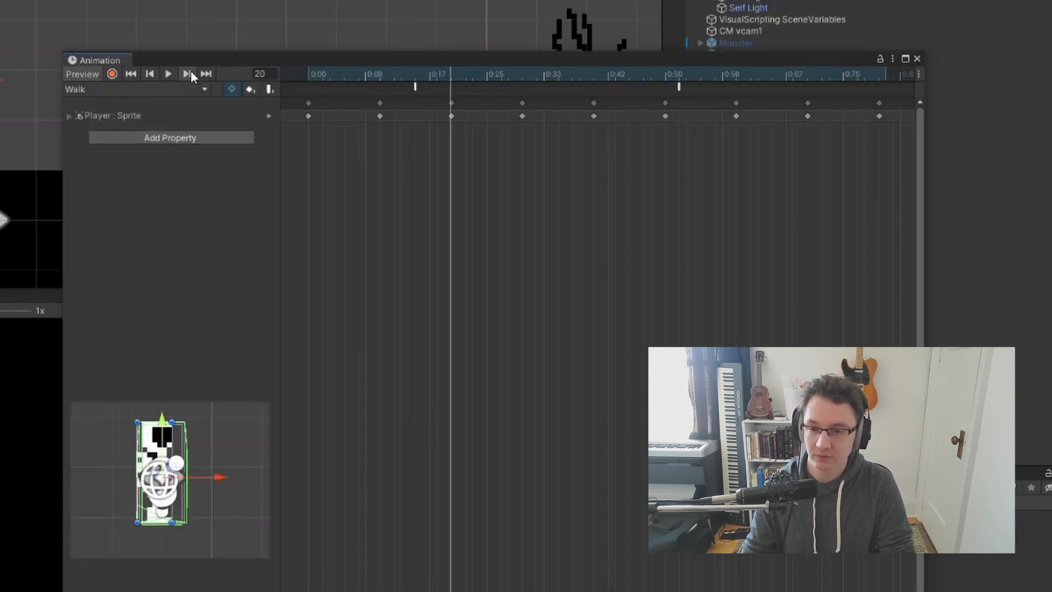
left_click(416, 75)
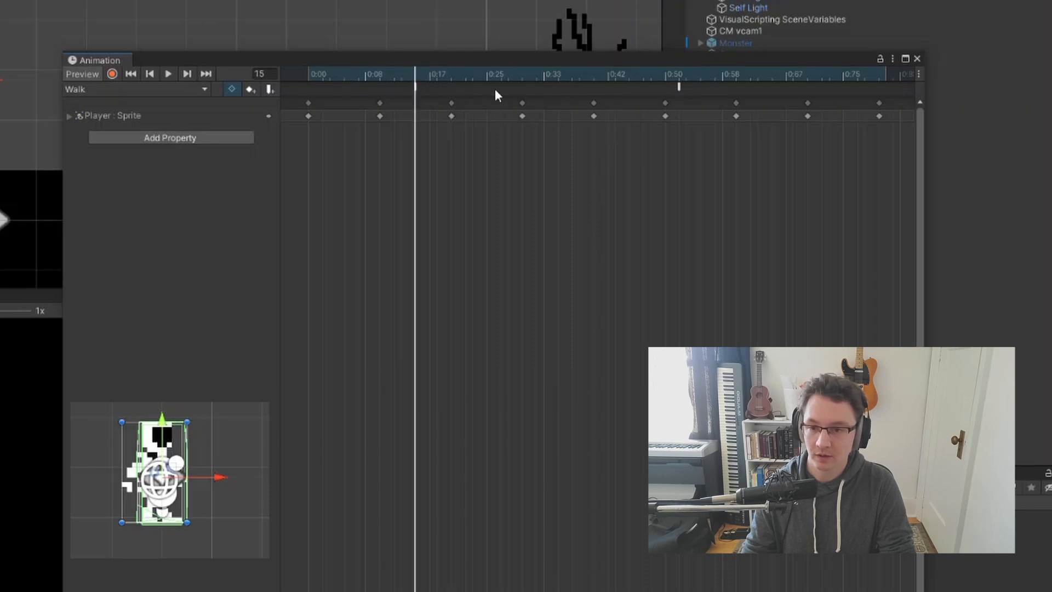
Step: Step through the Walk clip's following keyframes to frame 60, and set the playhead at the second animation event, frame 52
left_click(185, 74)
left_click(185, 74)
left_click(185, 74)
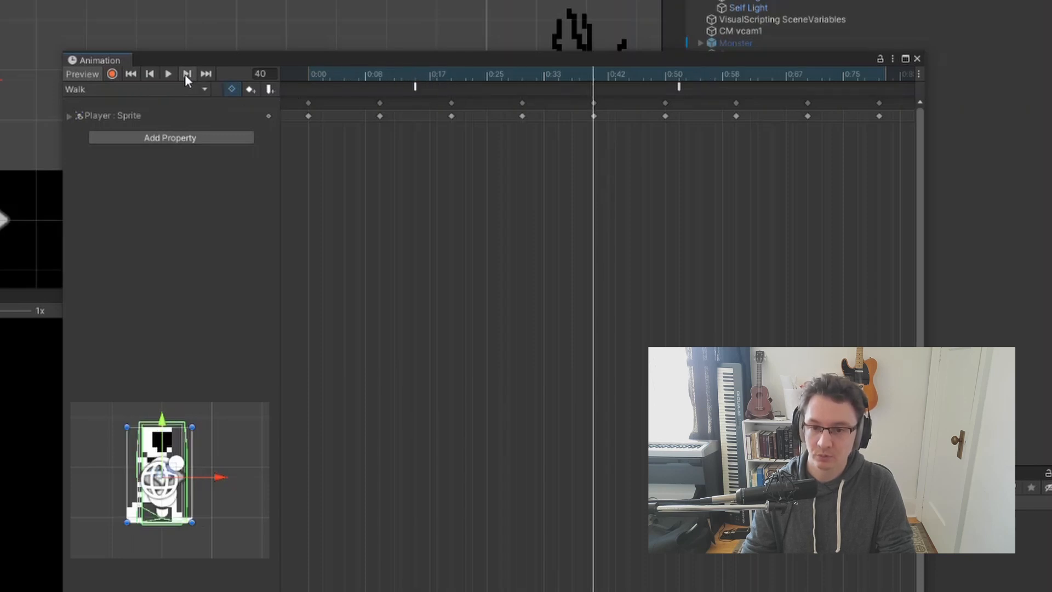
left_click(185, 74)
left_click(185, 74)
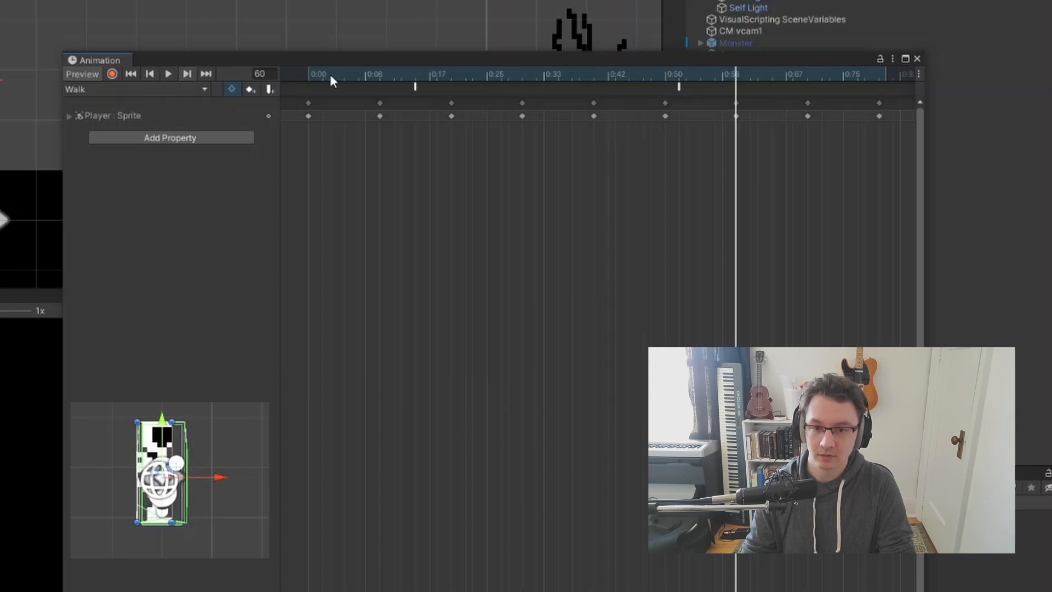
left_click(680, 80)
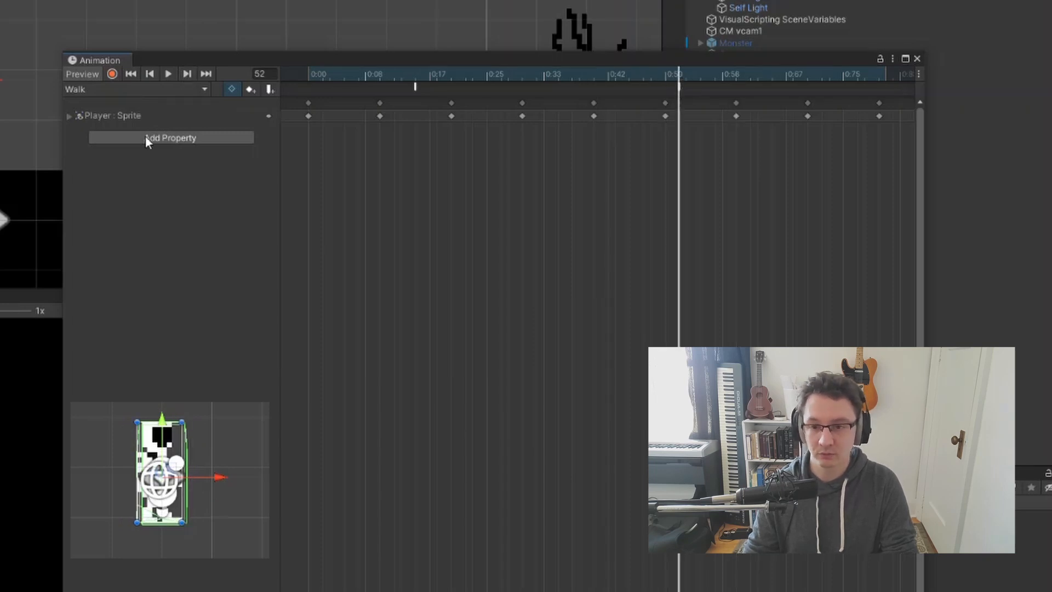
Step: Inspect the Walk clip's second PlayFootstep event and the PlayerSounds methods available as its function, and close the Animation window
mouse_move(416, 88)
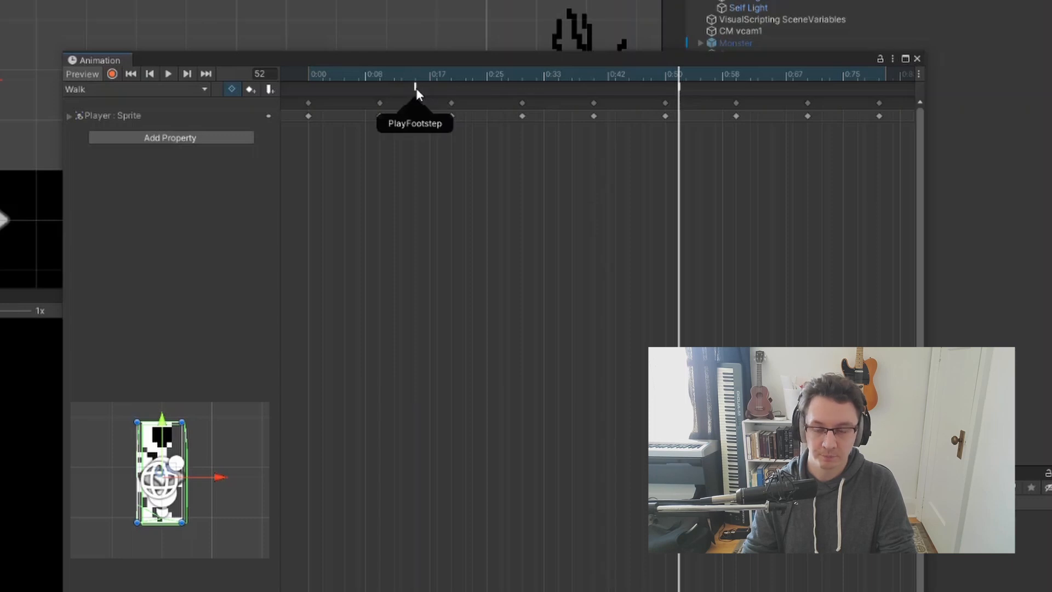
left_click(681, 85)
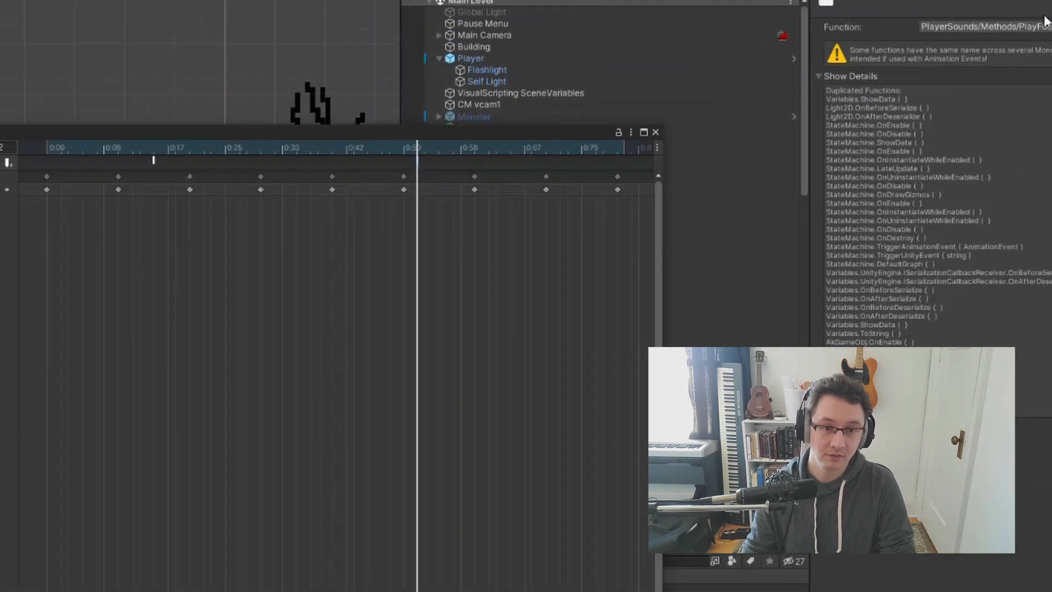
left_click(844, 82)
mouse_move(842, 142)
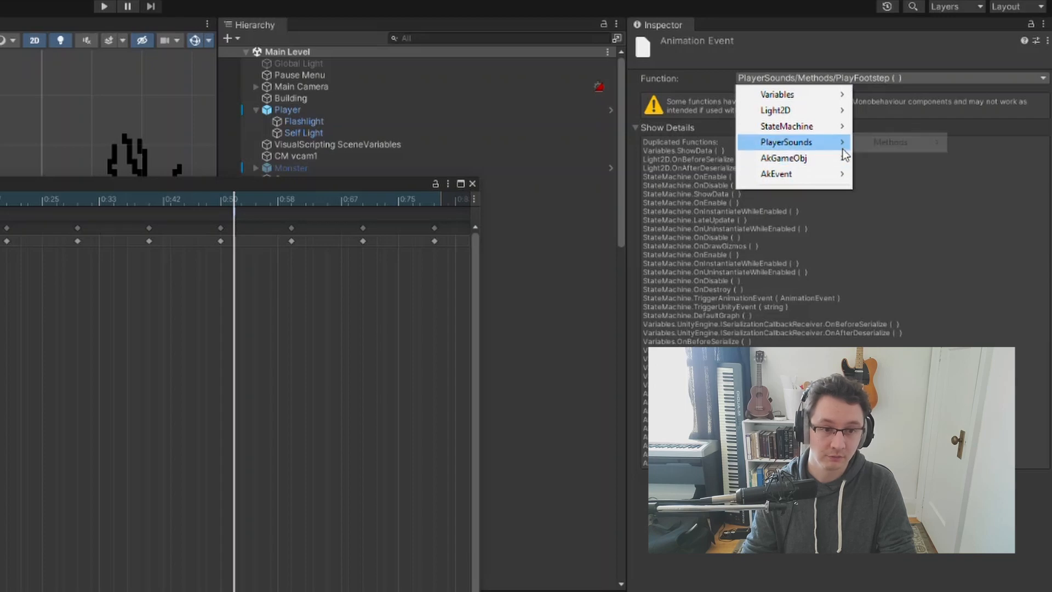
mouse_move(924, 143)
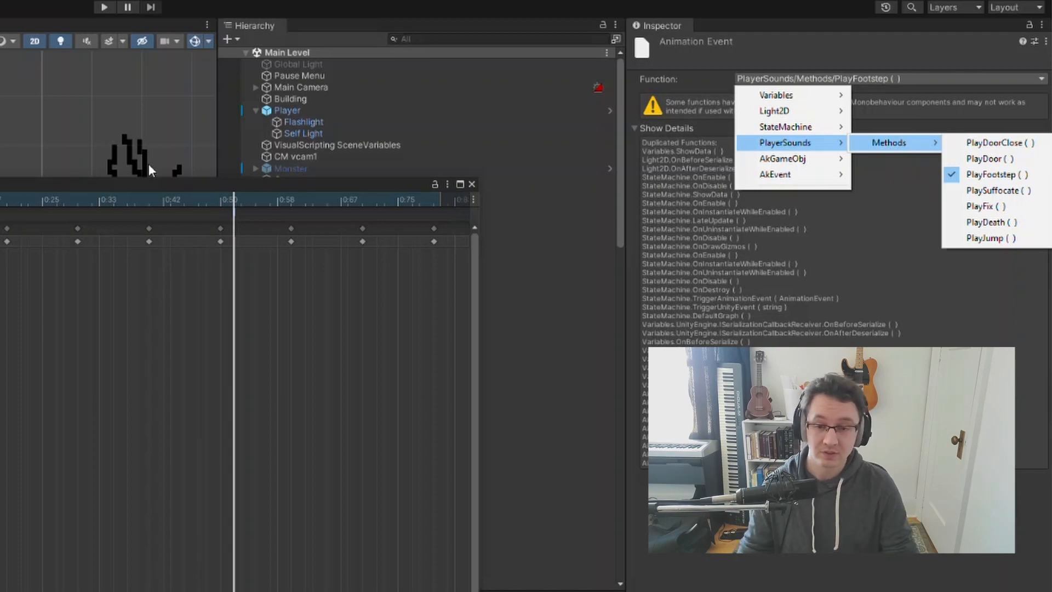
left_click(472, 185)
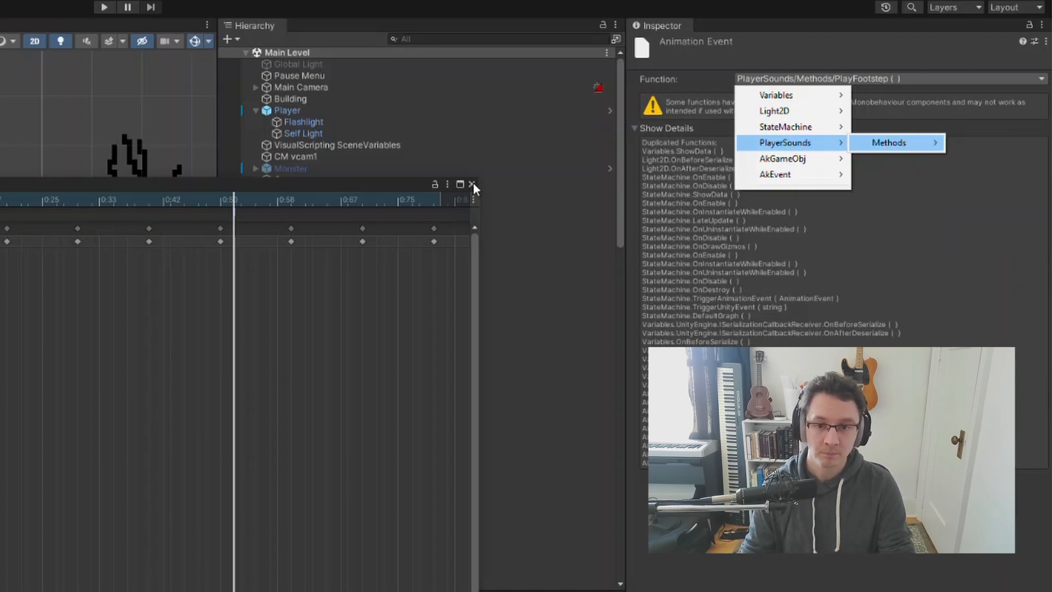
left_click(472, 184)
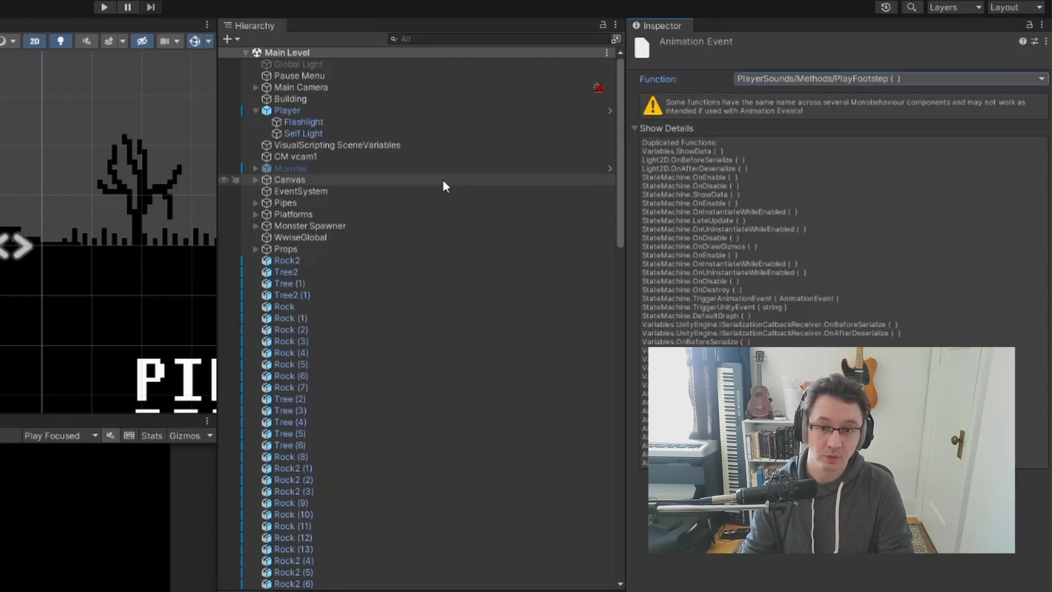
Step: Select the Player's Flashlight object and review its FlashlightStatus script from beginning to end in Visual Studio
left_click(340, 122)
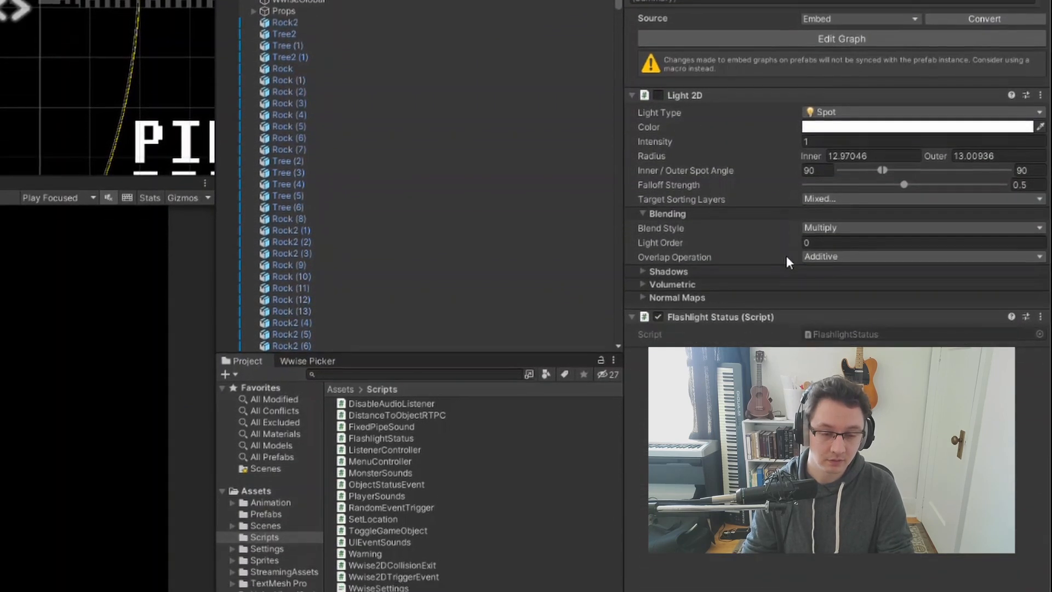
key("alt+Tab")
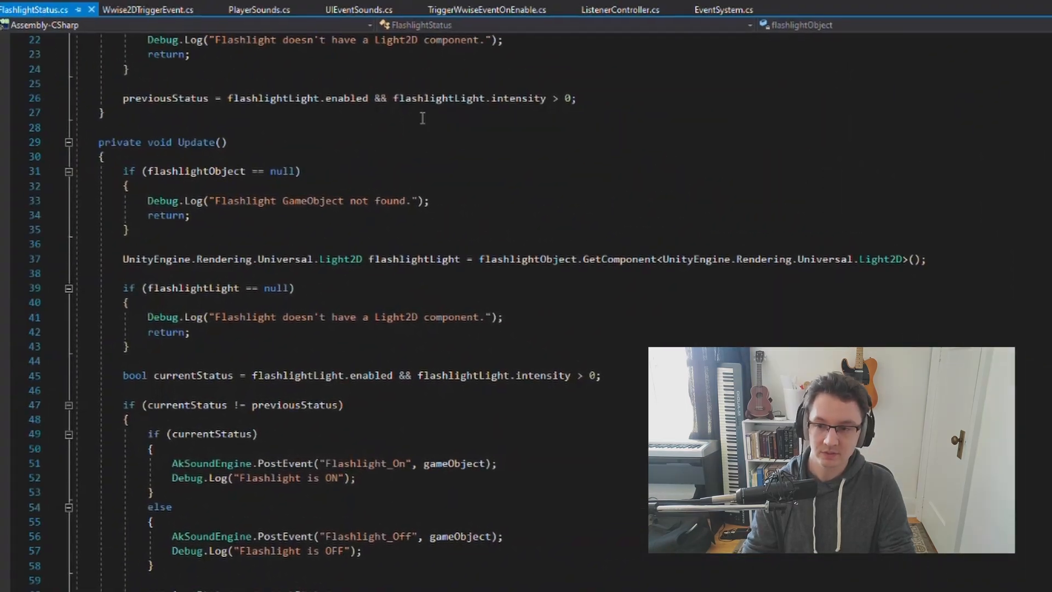
scroll(428, 114, "up", 7)
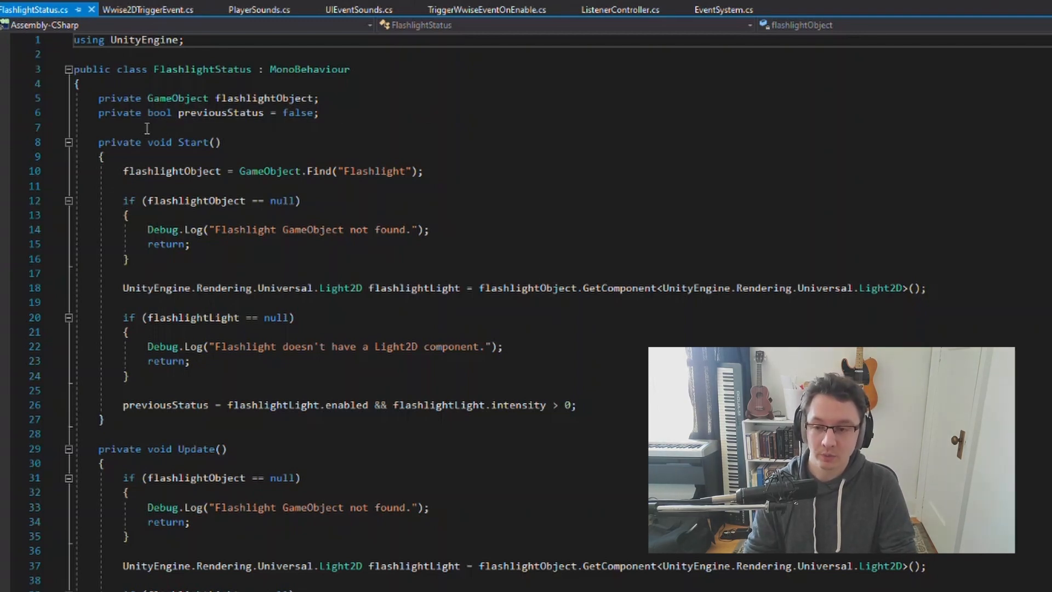
scroll(125, 143, "down", 3)
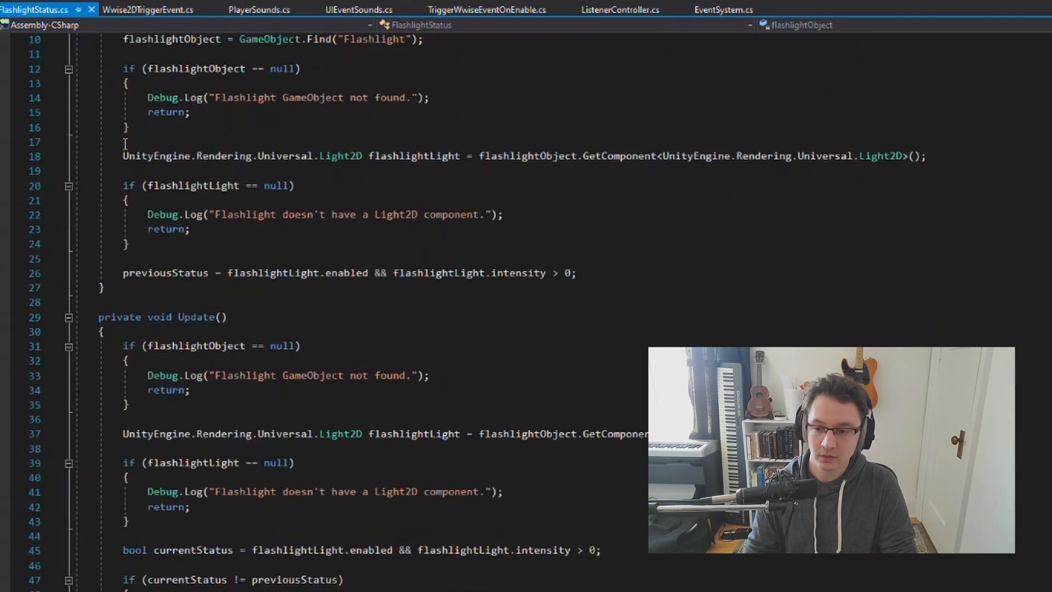
scroll(242, 405, "down", 3)
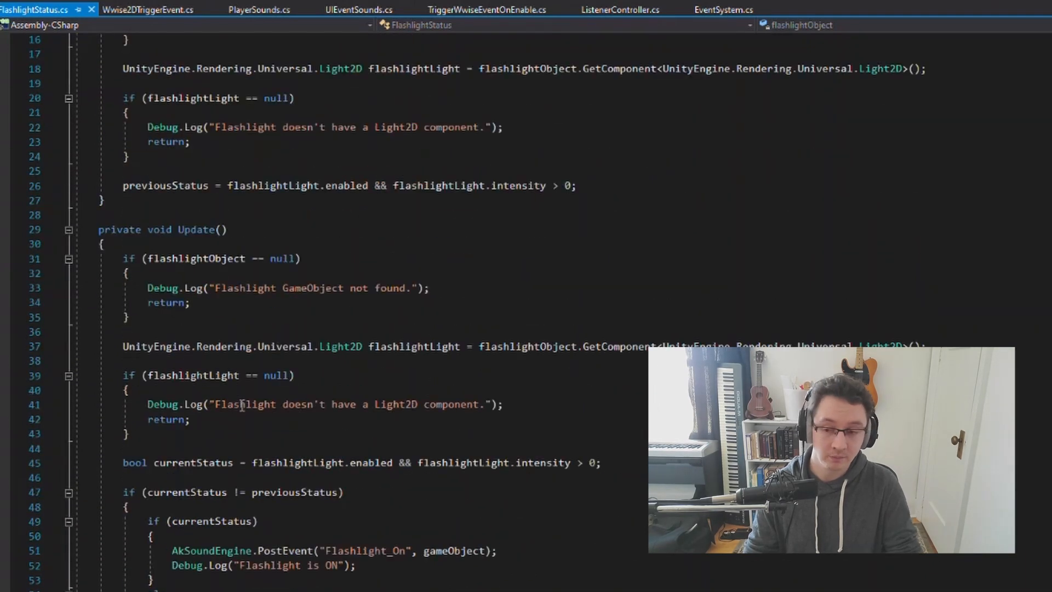
scroll(242, 405, "down", 2)
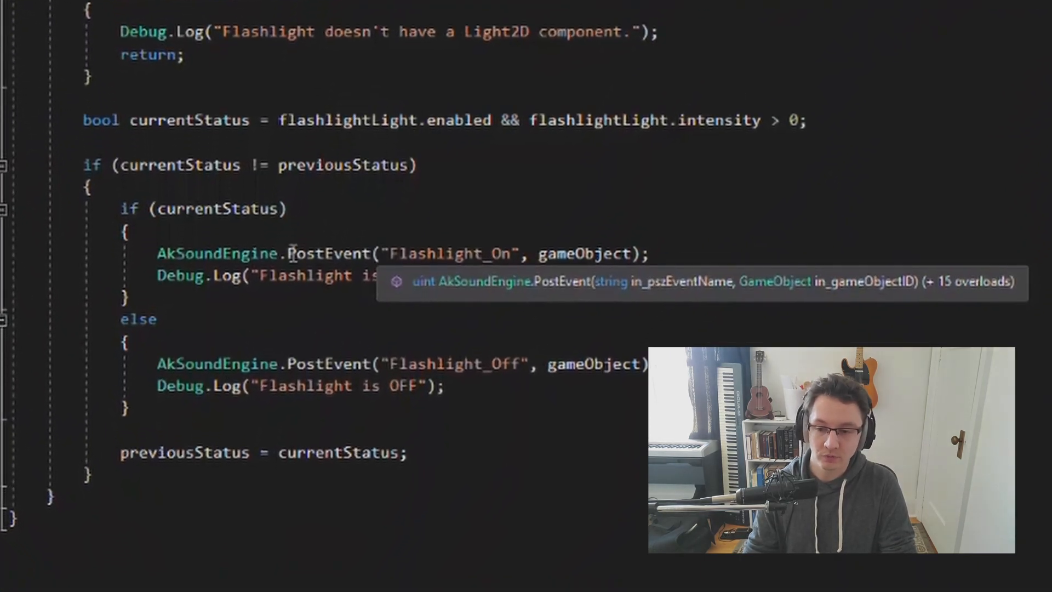
Step: Highlight PostEvent and its Flashlight_On event name in the script, inspect the Flashlight_On event in Wwise, and return to Visual Studio
left_click_drag(287, 254, 372, 253)
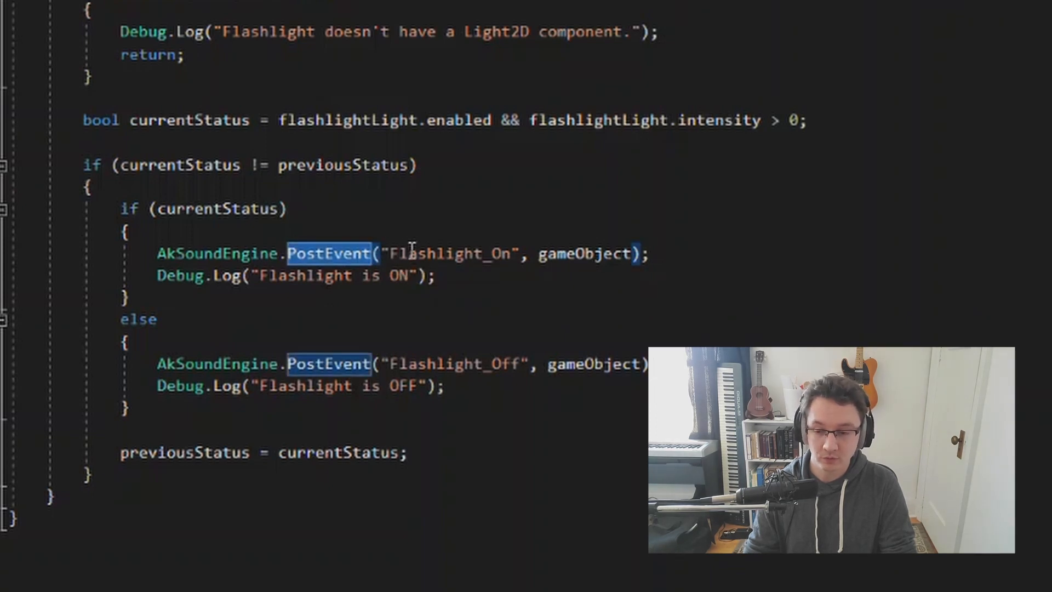
left_click_drag(391, 253, 503, 253)
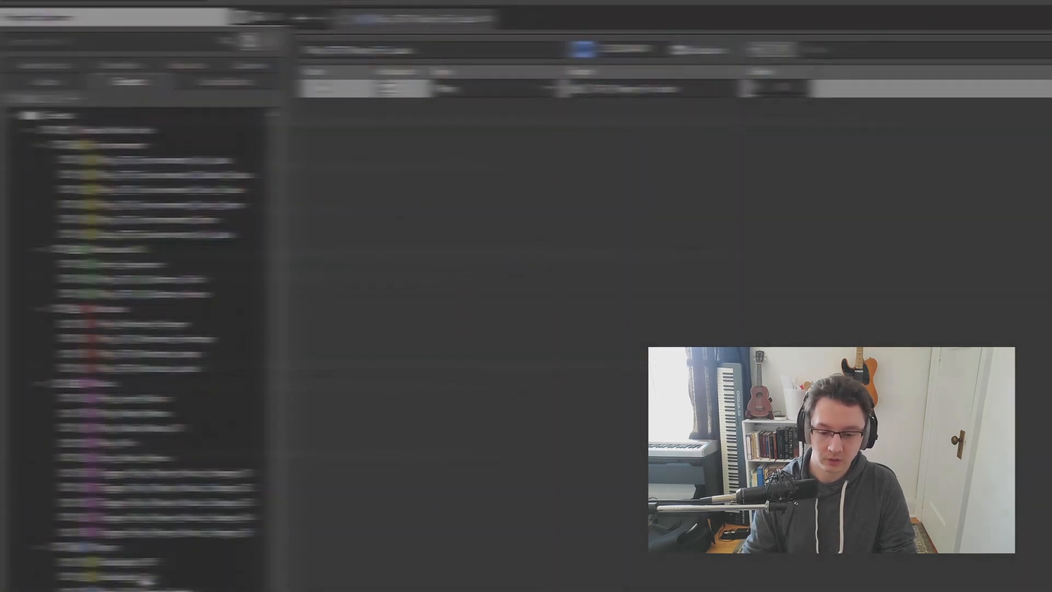
left_click(144, 580)
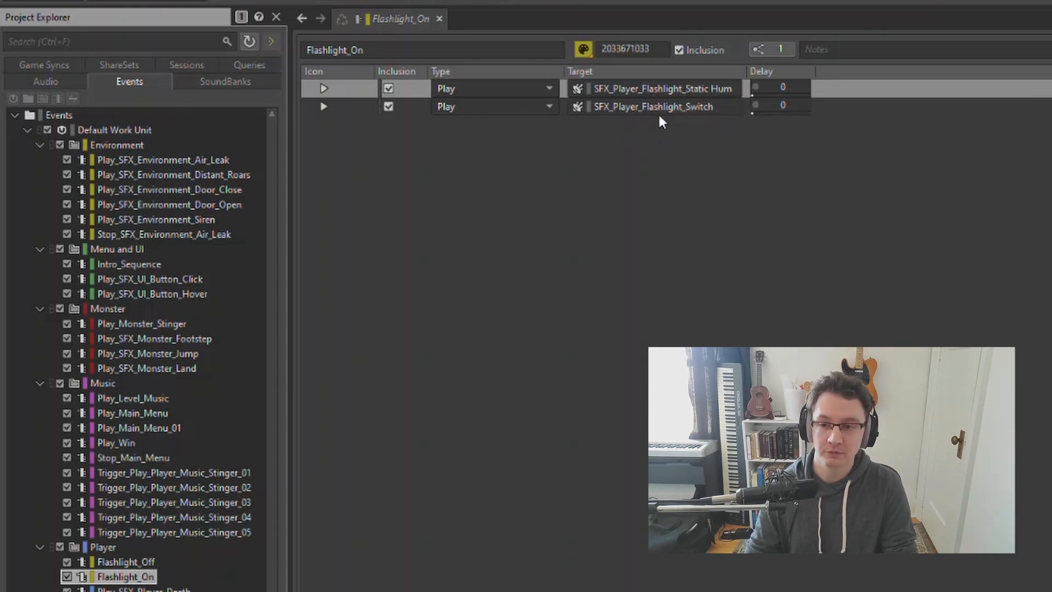
key("alt+Tab")
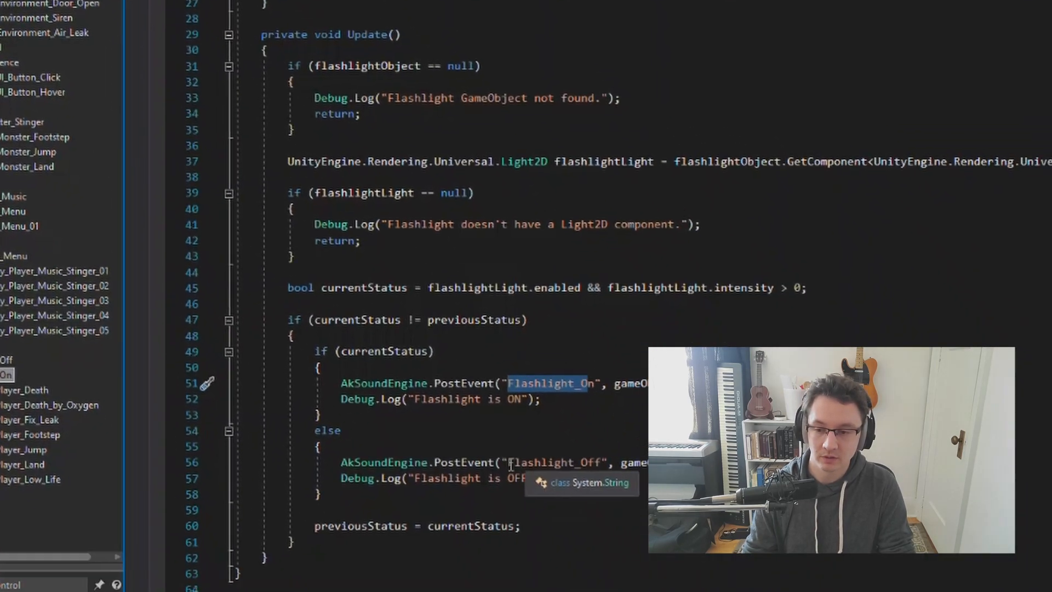
Step: Highlight the Flashlight_Off event name in the script, and inspect that event's Stop and Play actions in Wwise
left_click_drag(416, 333, 514, 333)
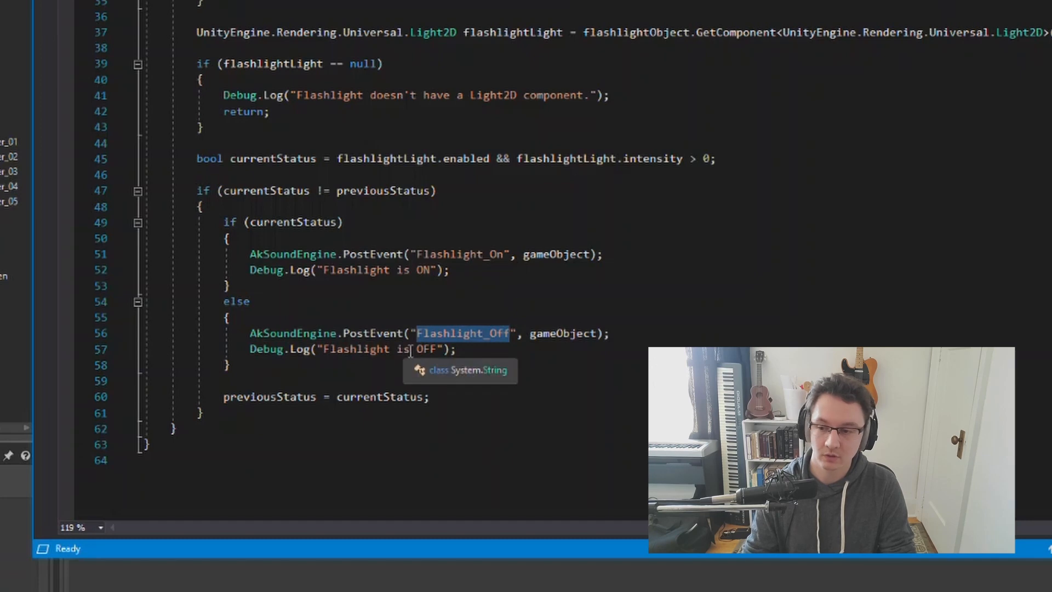
key("alt+Tab")
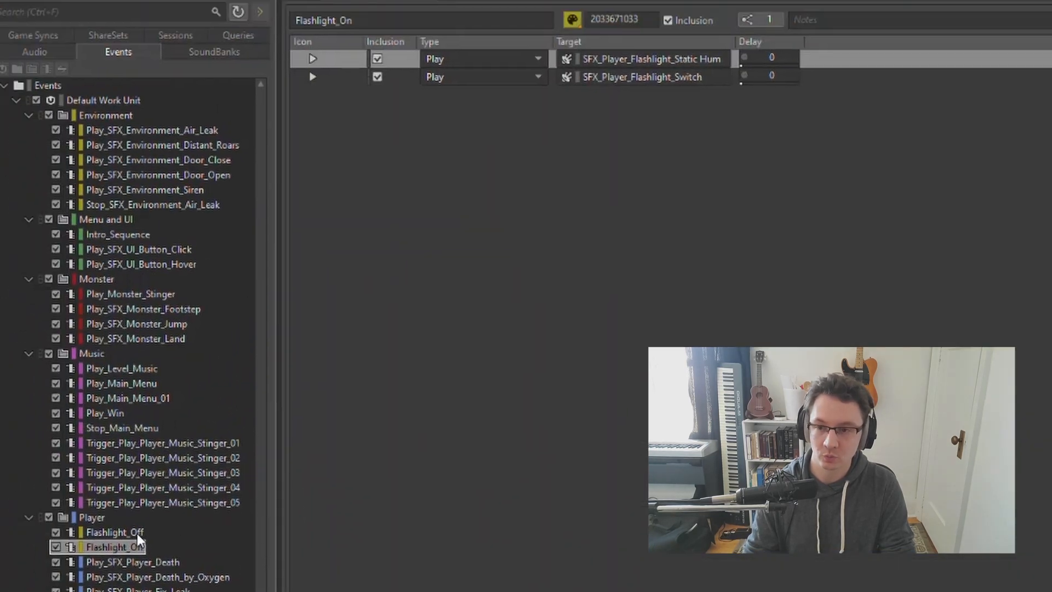
left_click(137, 533)
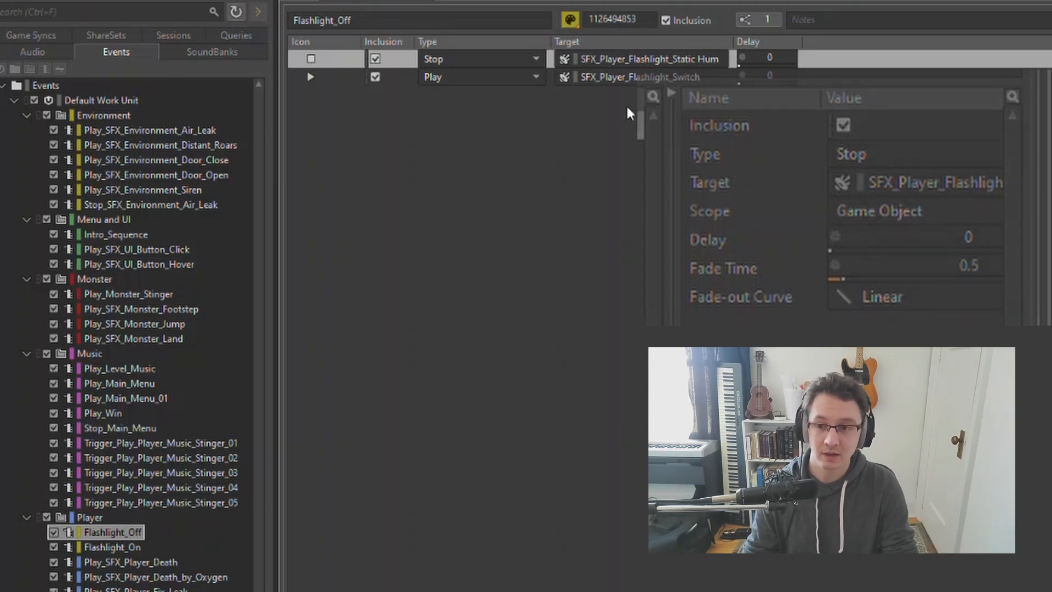
left_click(633, 77)
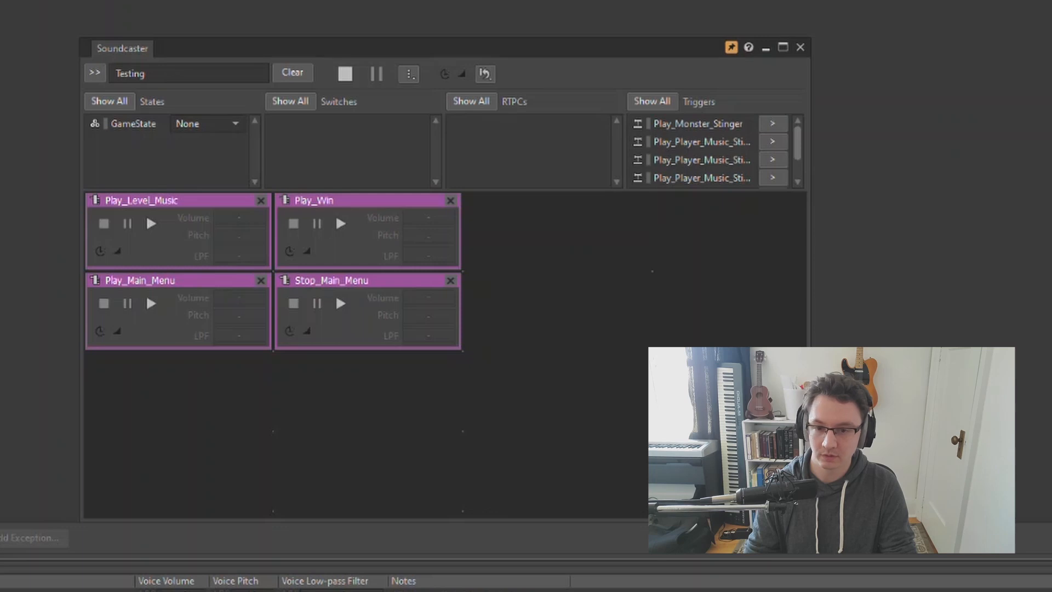
Step: Add the Flashlight_Off and Flashlight_On events to the Testing Soundcaster session, and audition Flashlight_On followed by Flashlight_Off
left_click_drag(1, 329, 512, 228)
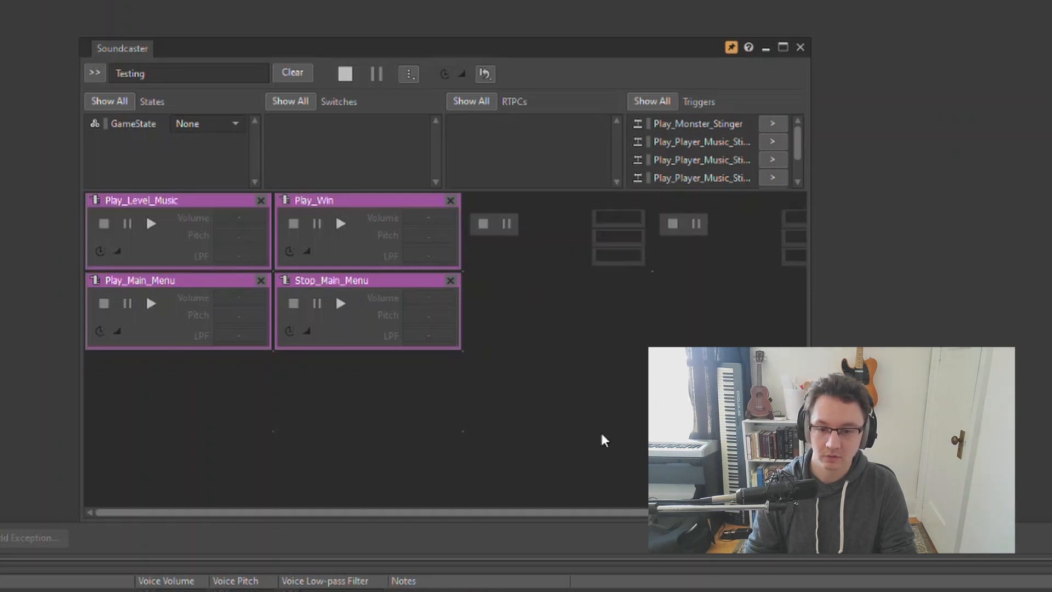
left_click_drag(609, 511, 652, 511)
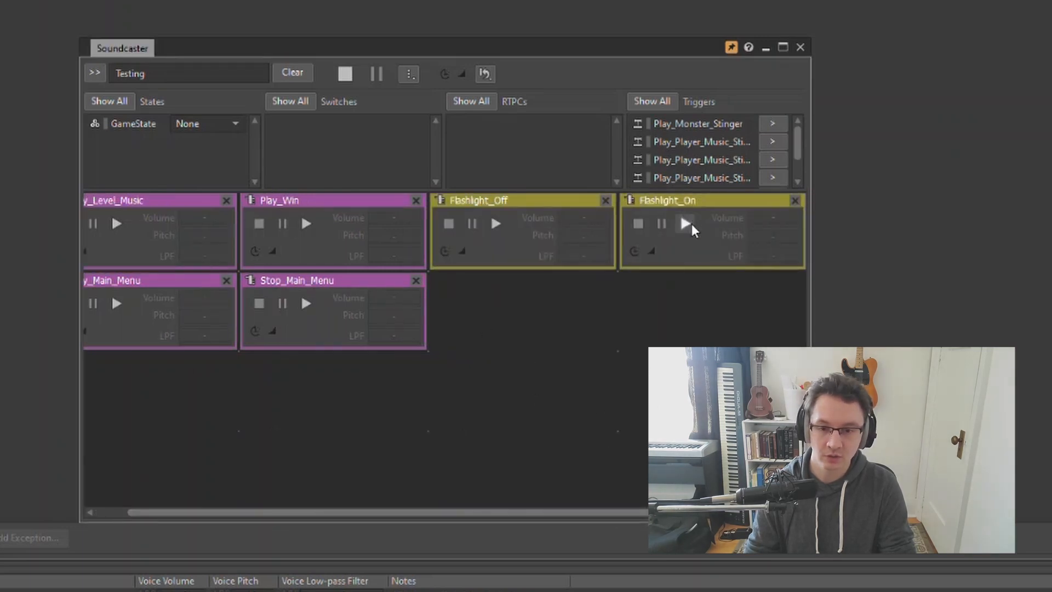
left_click(686, 224)
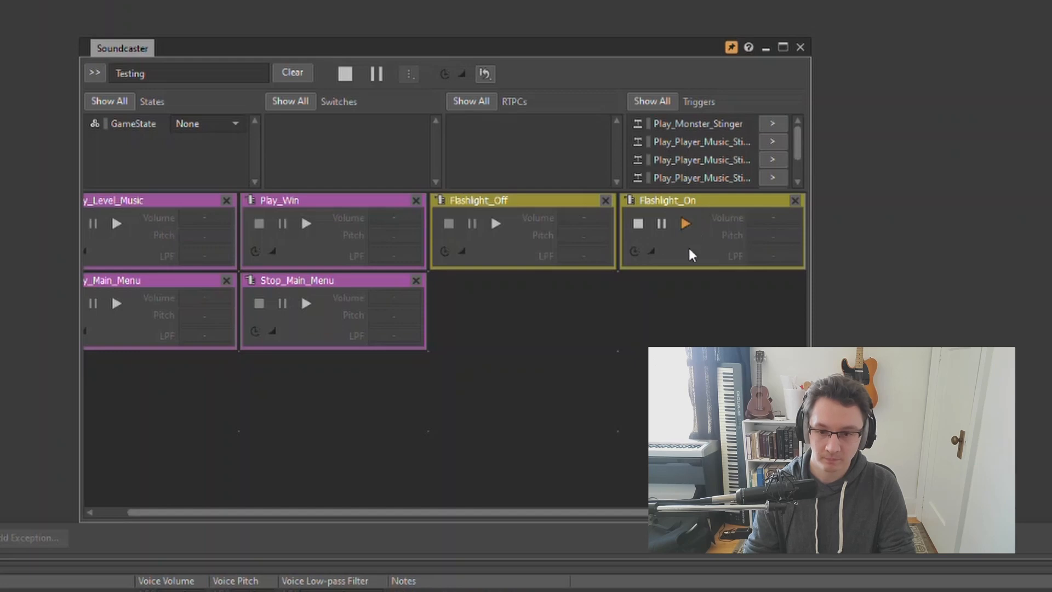
left_click(494, 227)
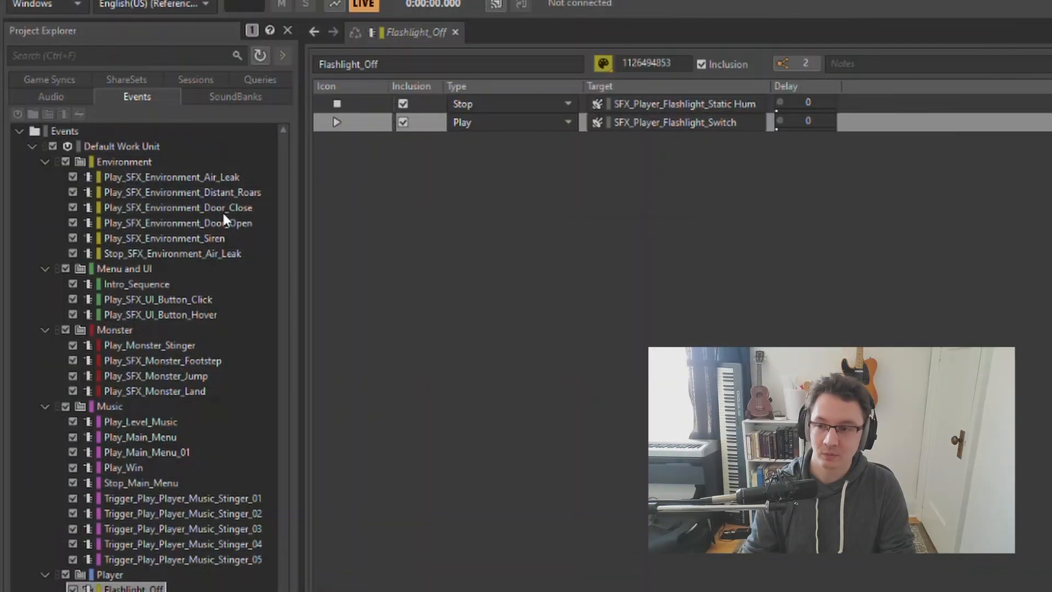
Step: Audition the Play_SFX_Environment_Distant_Roars event and the Play_SFX_Monster_Footstep event from the project's event list
left_click(202, 191)
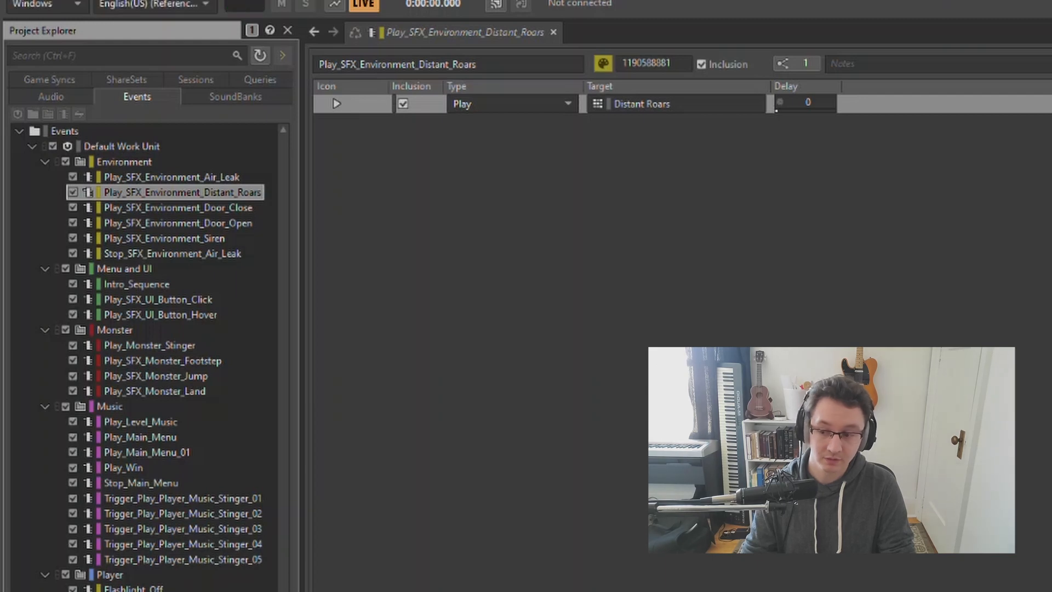
key("space")
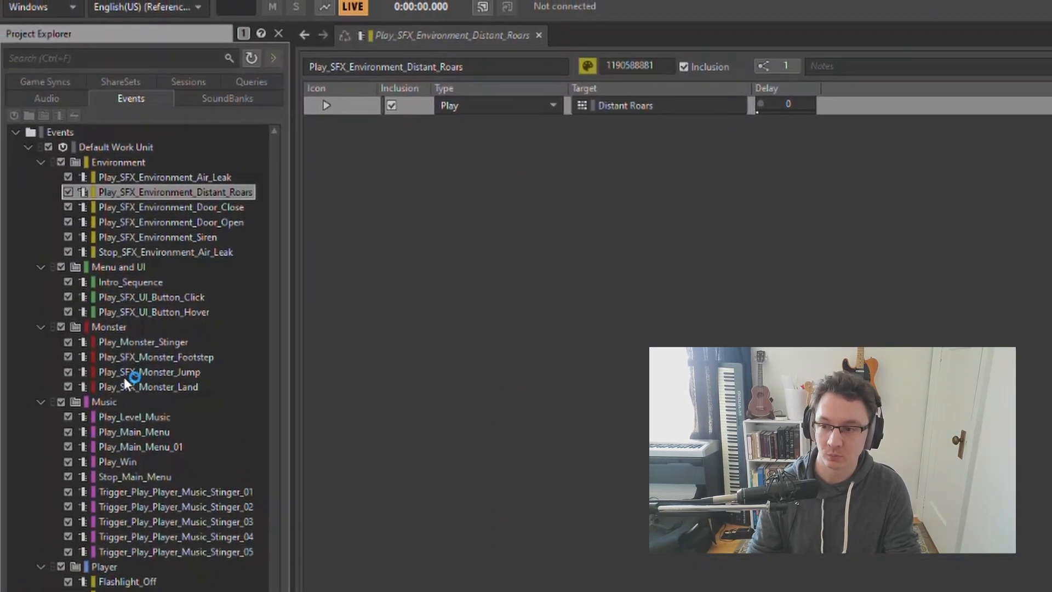
left_click(196, 363)
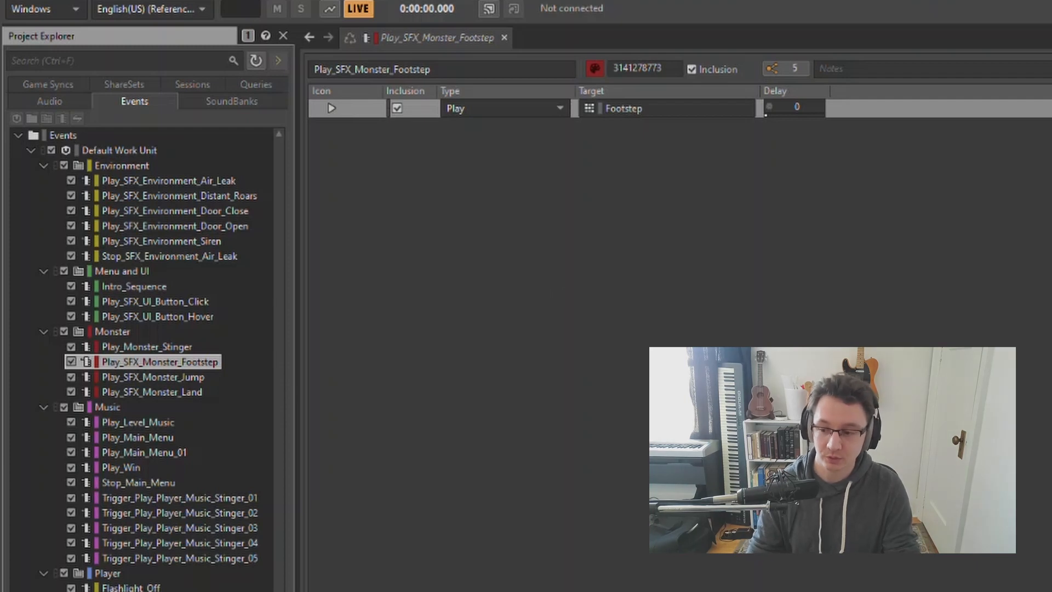
key("space")
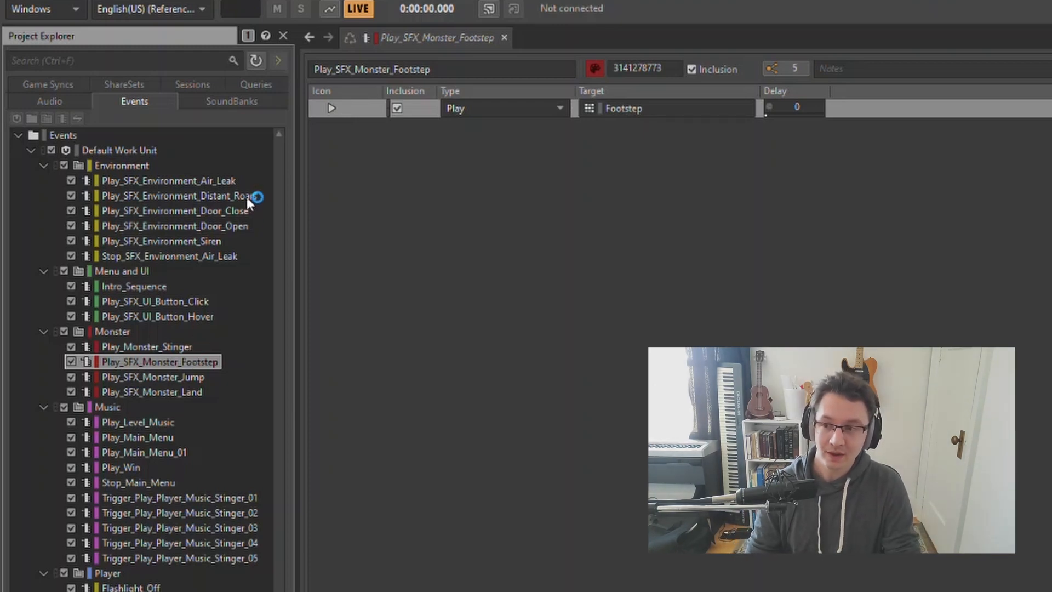
Step: Inspect the positioning settings of the monster's Footstep container and of its parent Monster object in the Actor-Mixer Hierarchy
left_click(56, 102)
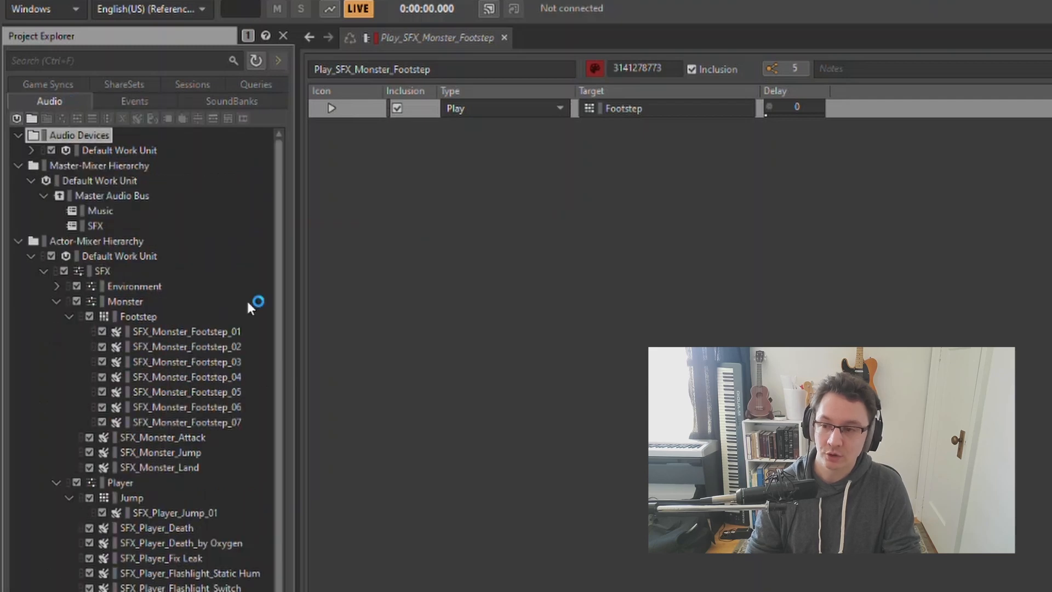
left_click(147, 317)
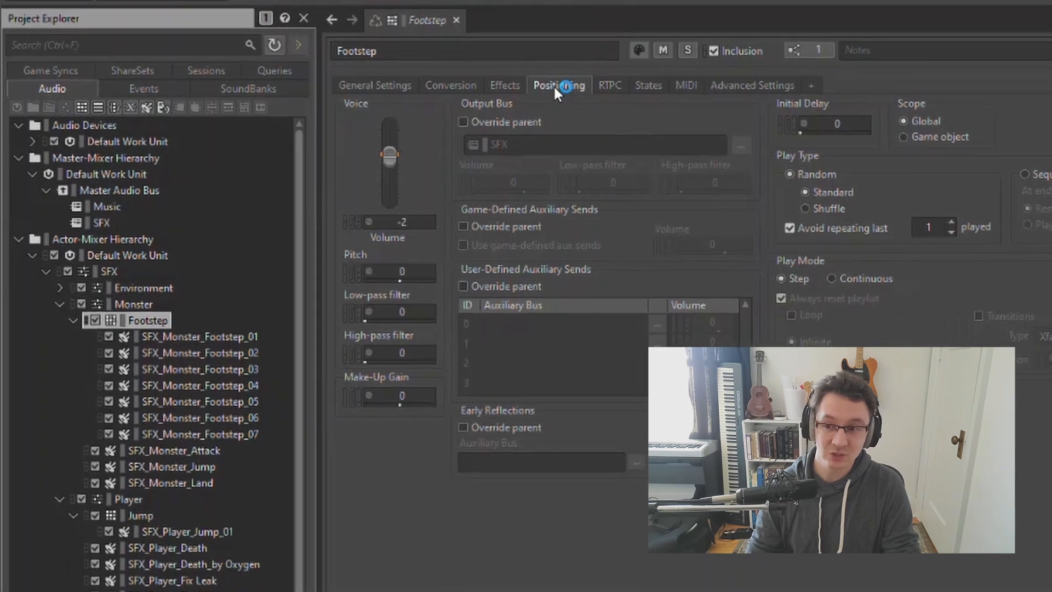
left_click(519, 98)
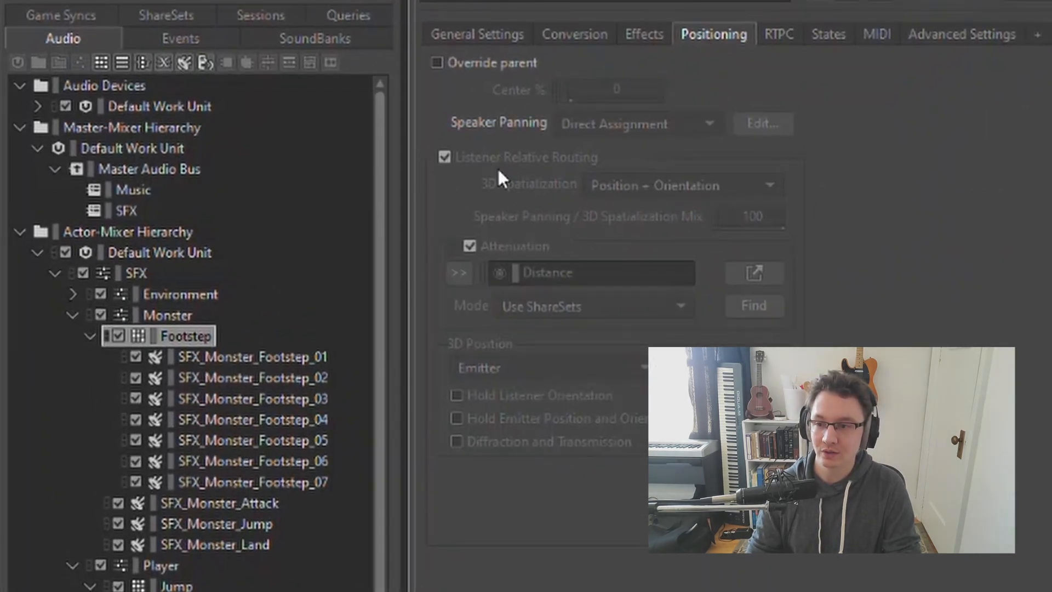
left_click(183, 316)
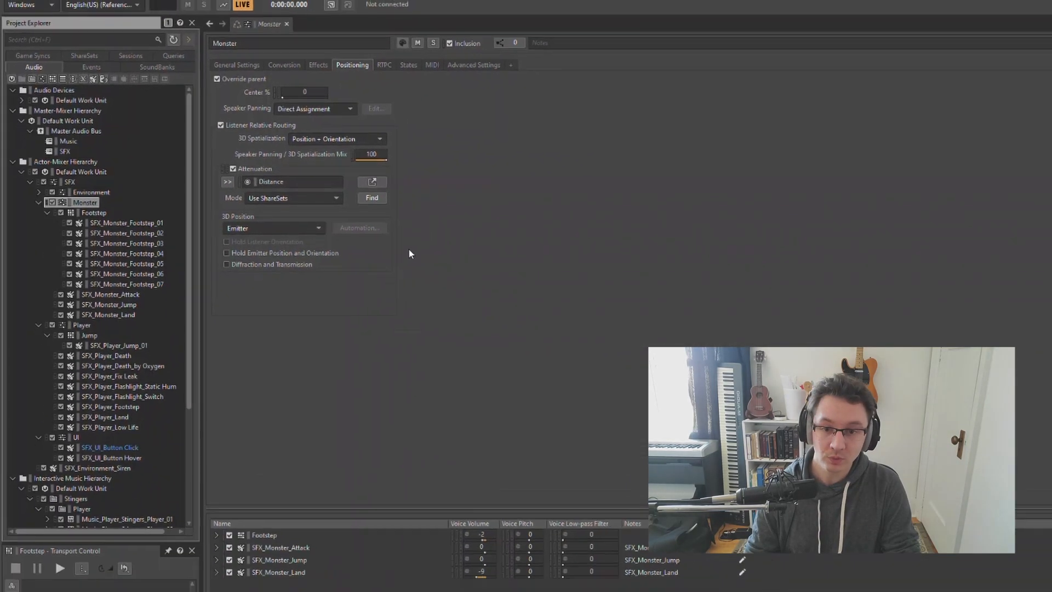
Step: Switch to Unity, display the monster's EnemyAttack animation clip, and examine the sound script components on the Monster object
key("alt+Tab")
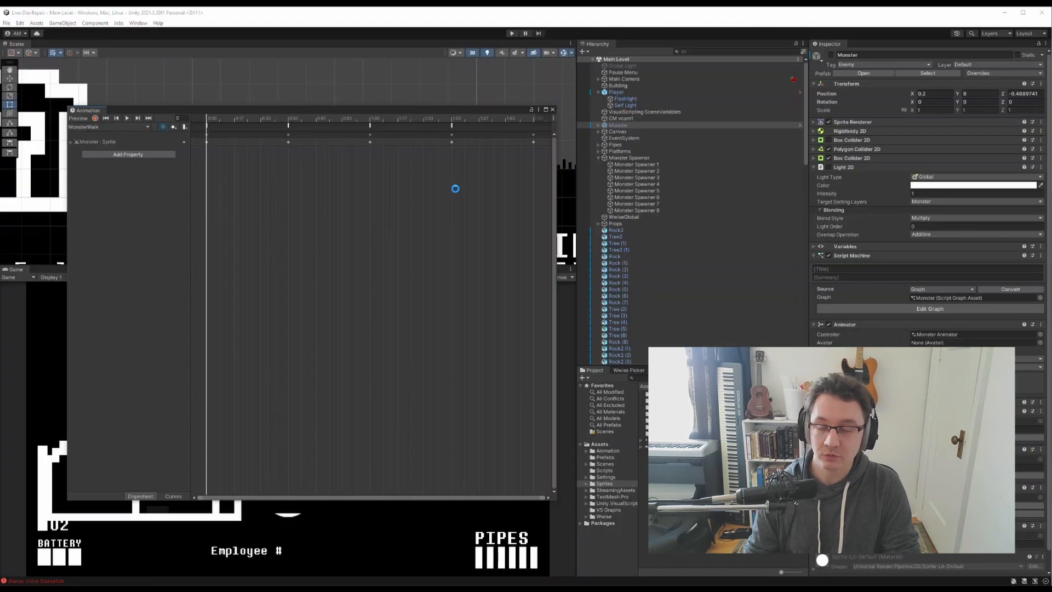
left_click(121, 126)
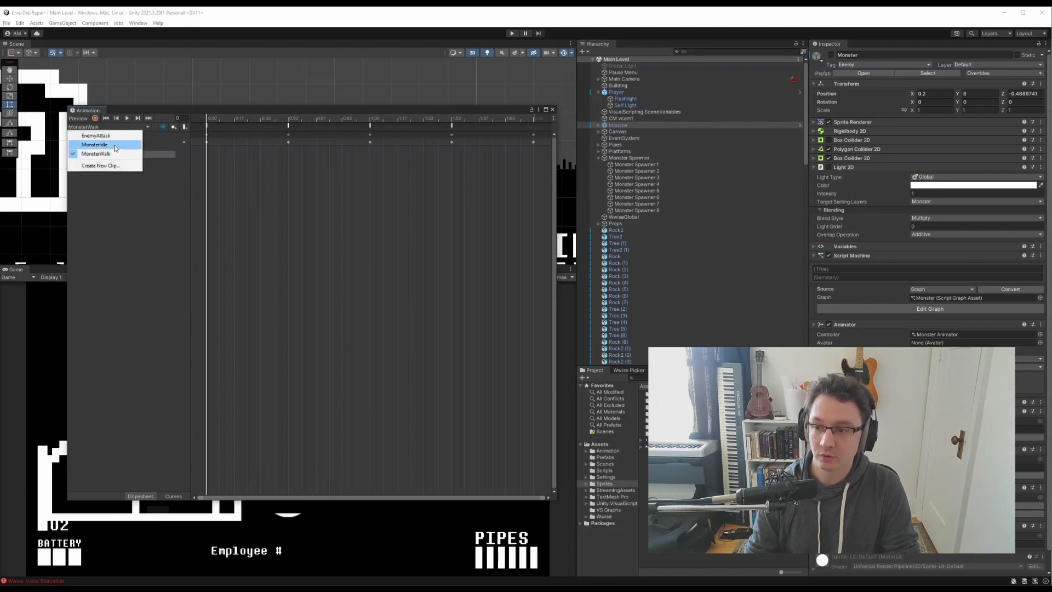
left_click(116, 137)
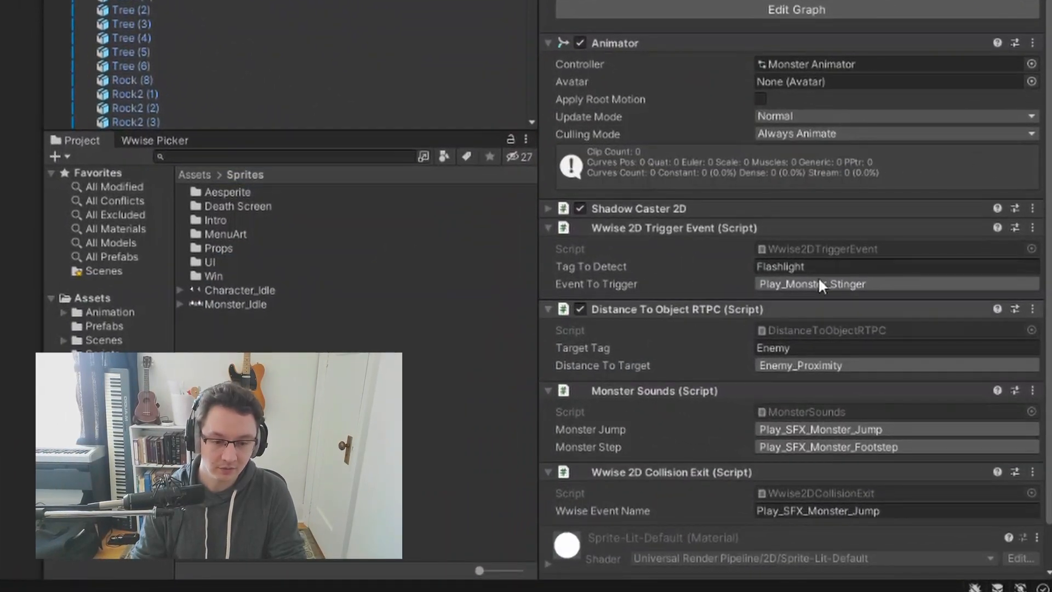
scroll(808, 287, "down", 2)
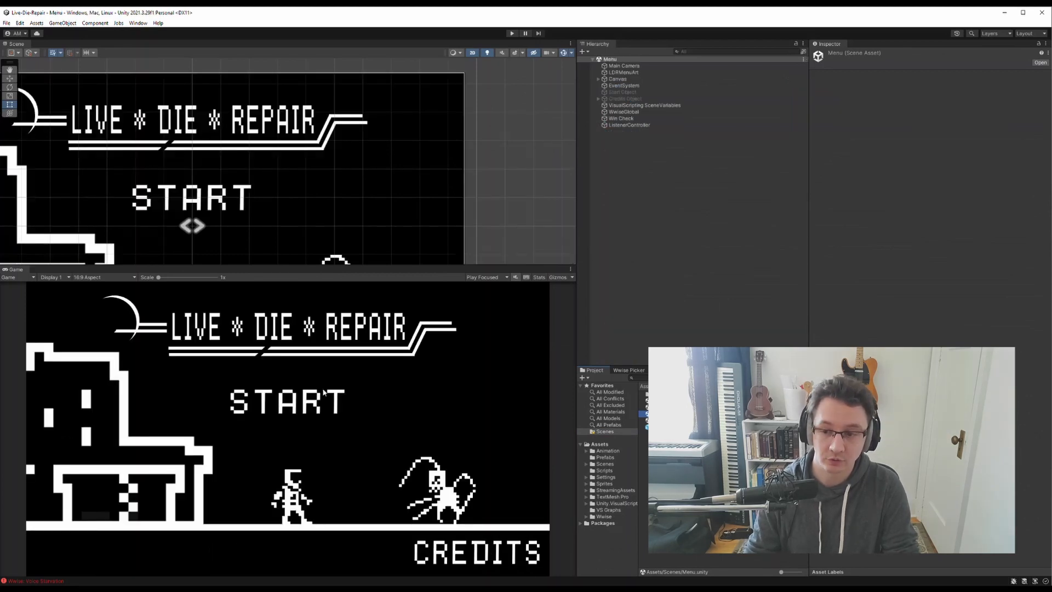
Step: Inspect the Start button under the Menu scene's Canvas, and open its UIEventSounds script in Visual Studio
left_click(599, 79)
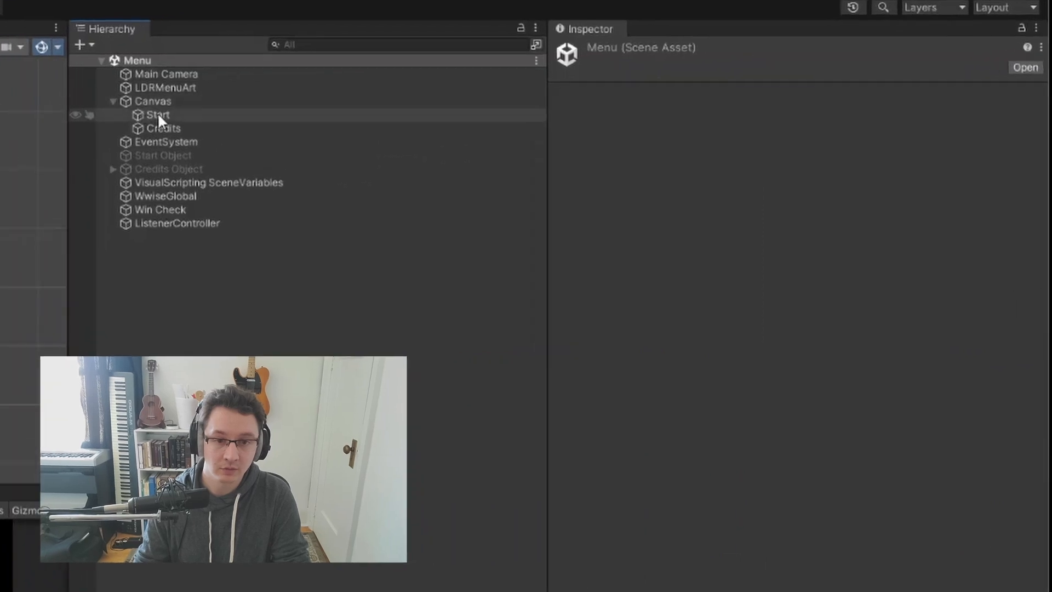
left_click(158, 116)
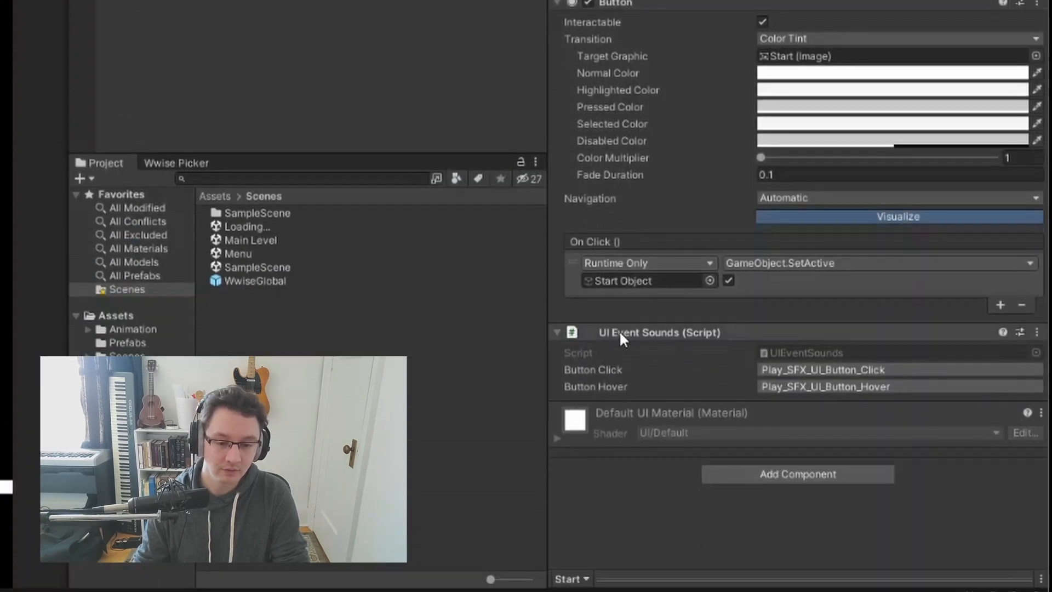
double_click(800, 351)
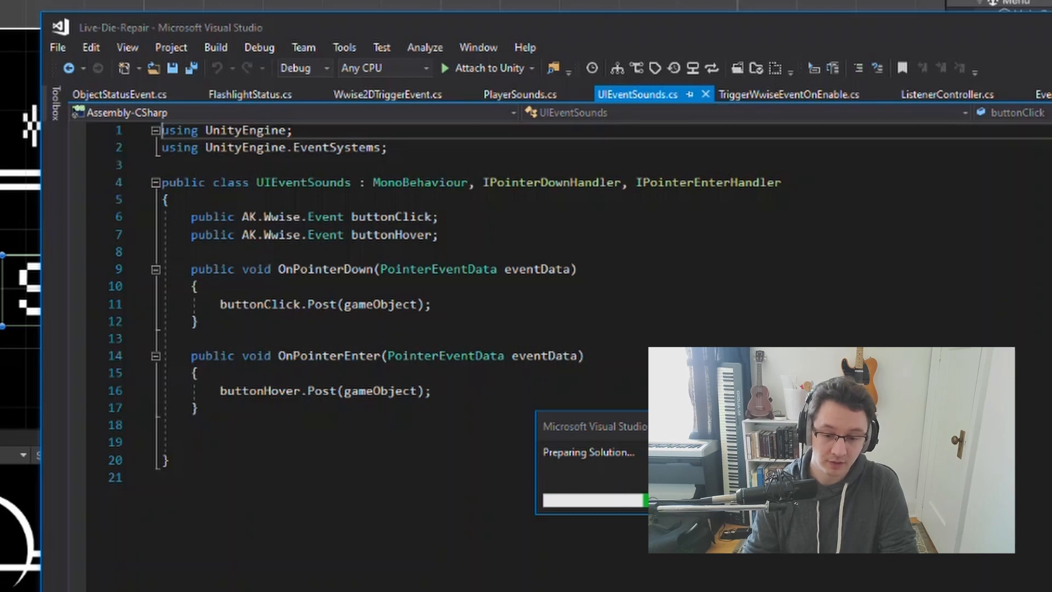
Step: Switch to Wwise and audition the Play_SFX_UI_Button_Click and Play_SFX_UI_Button_Hover events in the Menu and UI folder
key("alt+Tab")
left_click(147, 124)
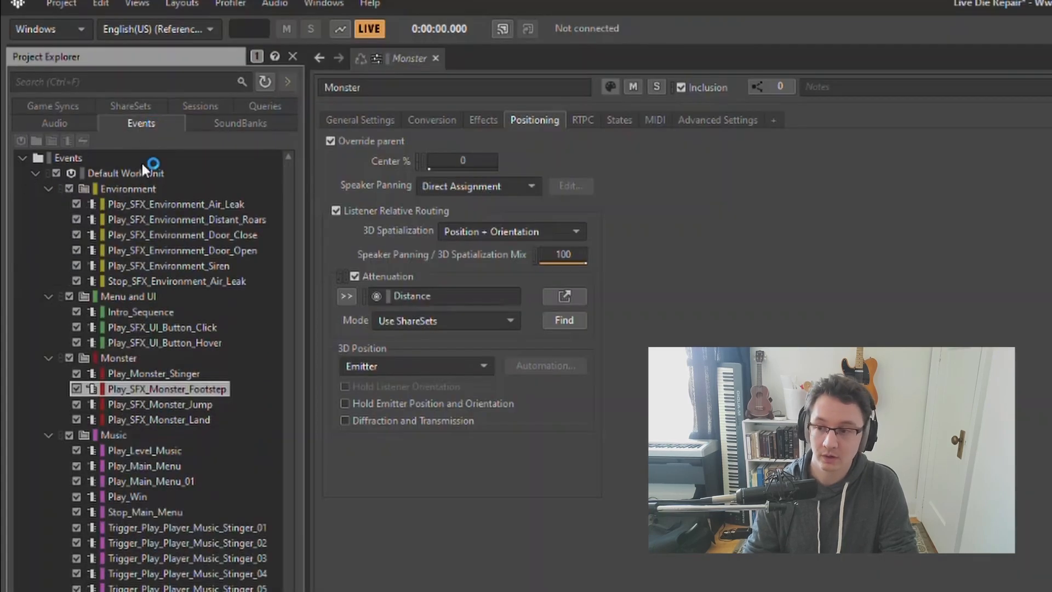
left_click(156, 328)
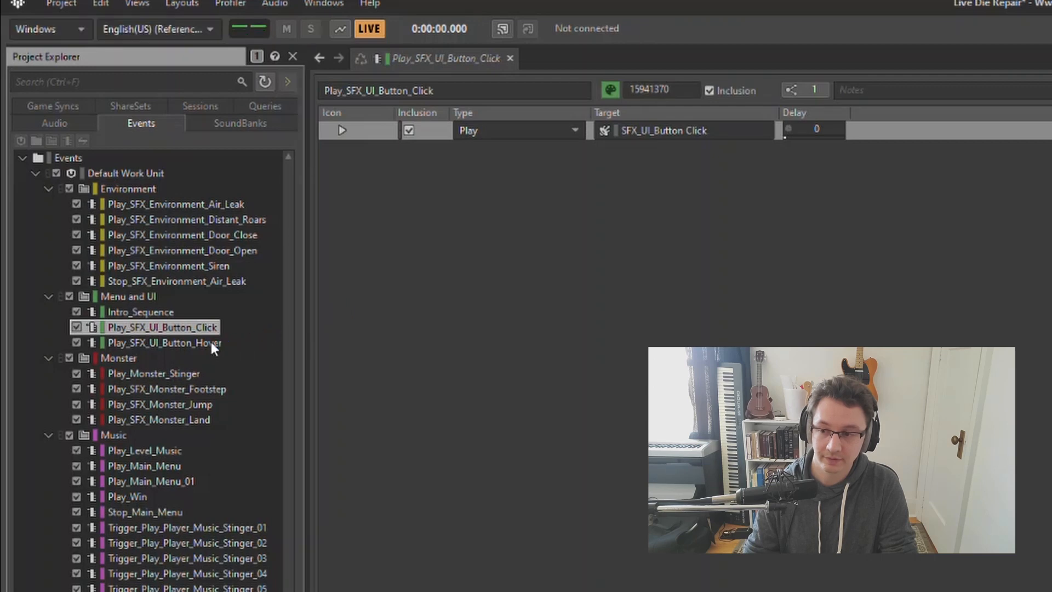
left_click(212, 342)
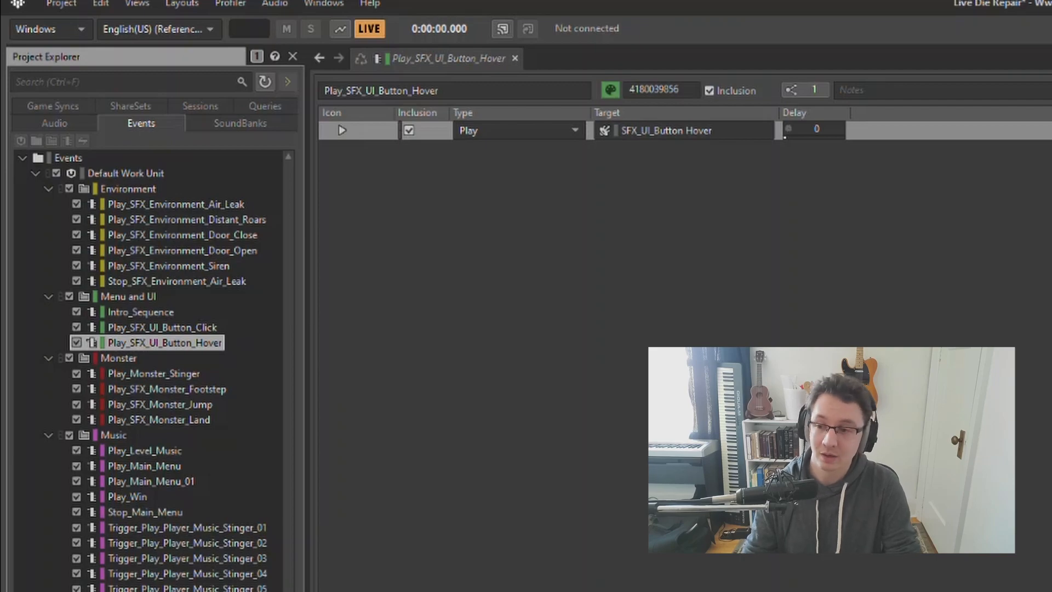
left_click(211, 328)
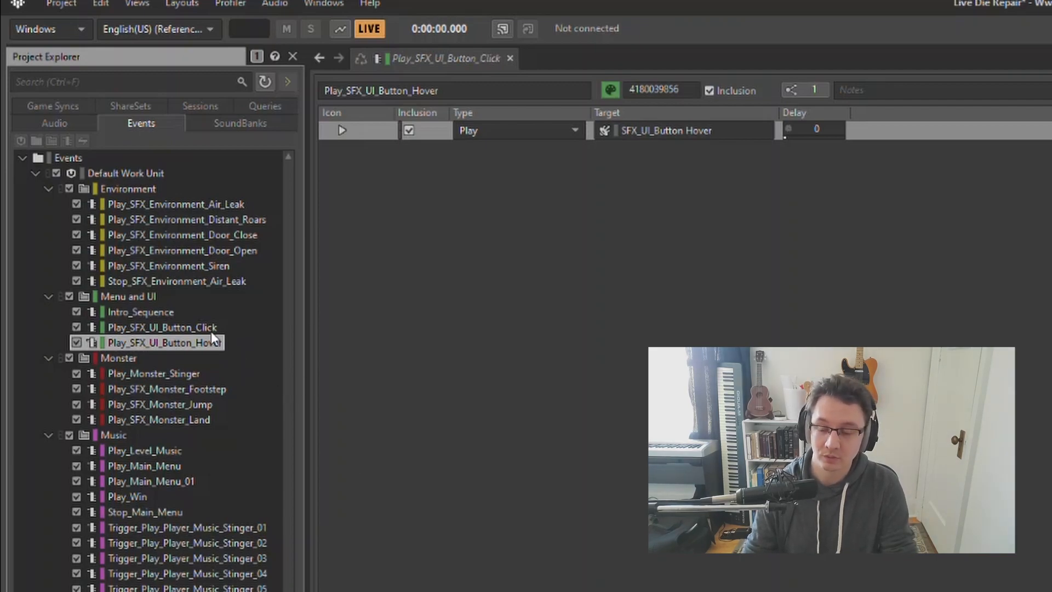